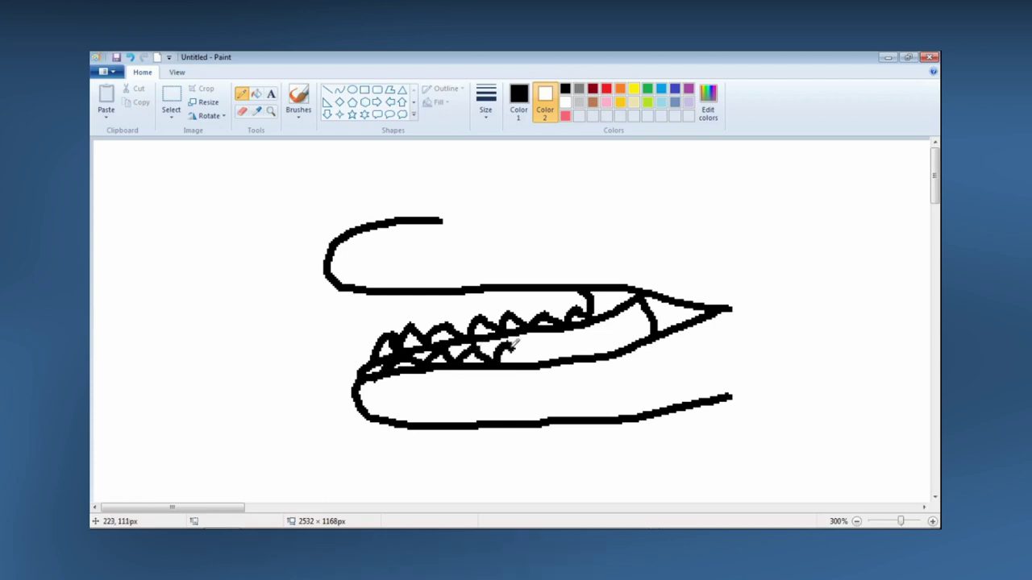
Draw the remaining zigzag teeth along the upper and lower jaws and a solid black nostril near the tip of the snout
mouse_move(354, 279)
left_mouse_down()
mouse_move(404, 300)
mouse_move(622, 295)
left_mouse_up()
left_click_drag(366, 253, 375, 258)
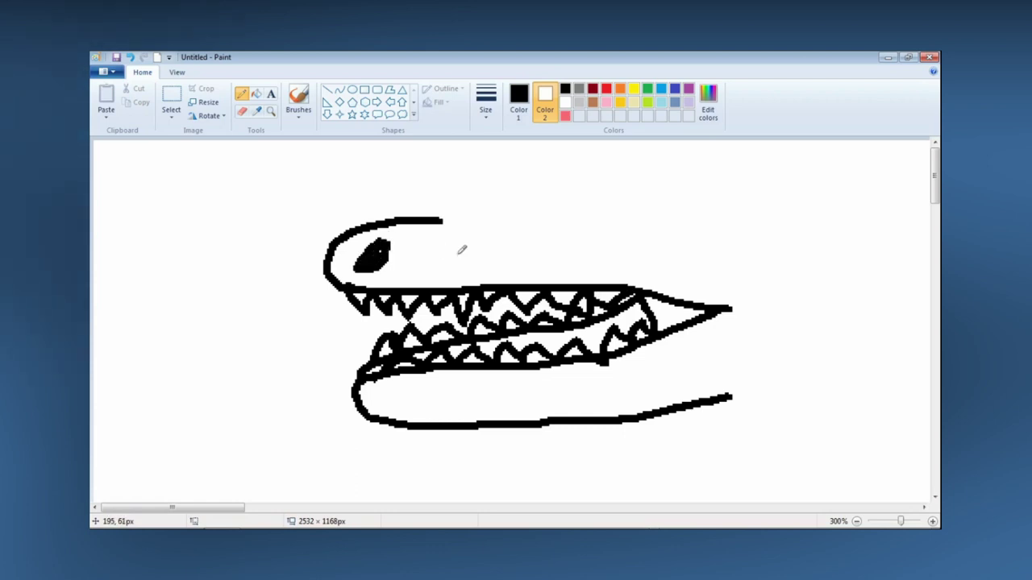
Draw the top of the snout and the domed skull, erasing misplaced parts, and add short brow and cheek curves
left_click_drag(439, 216, 771, 230)
left_click(242, 110)
mouse_move(601, 225)
left_mouse_down()
mouse_move(710, 194)
mouse_move(715, 247)
left_mouse_up()
mouse_move(578, 226)
left_mouse_down()
mouse_move(663, 208)
mouse_move(745, 227)
mouse_move(751, 263)
left_mouse_up()
left_click(242, 110)
mouse_move(617, 226)
left_mouse_down()
mouse_move(744, 230)
mouse_move(748, 262)
left_mouse_up()
mouse_move(605, 232)
left_mouse_down()
mouse_move(662, 206)
mouse_move(756, 219)
mouse_move(764, 299)
left_mouse_up()
left_click_drag(609, 223, 606, 254)
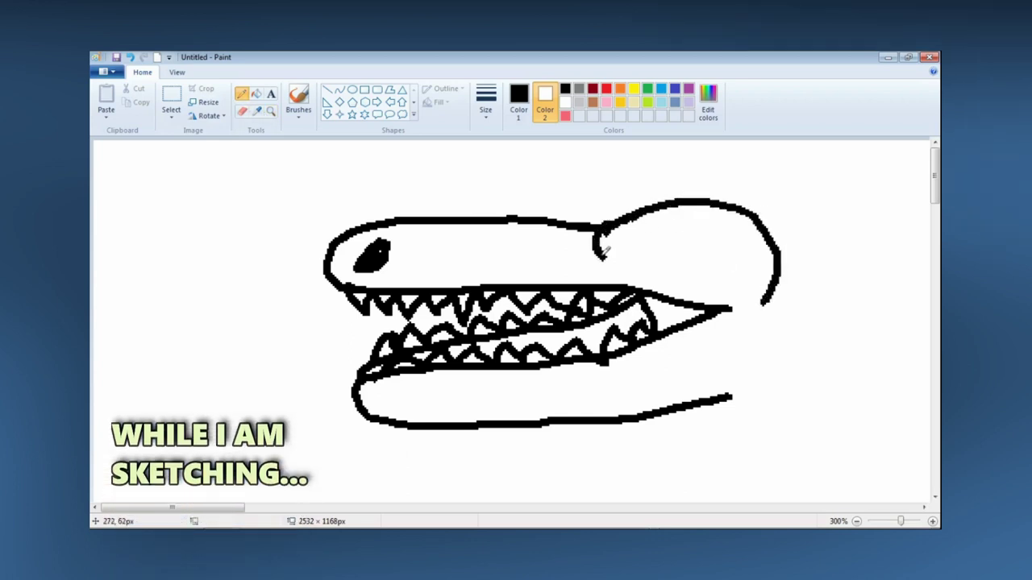
Draw the back of the neck and the throat line, curving both down from the head towards the body
left_click_drag(775, 221, 863, 379)
mouse_move(725, 398)
left_mouse_down()
mouse_move(744, 403)
mouse_move(772, 458)
left_mouse_up()
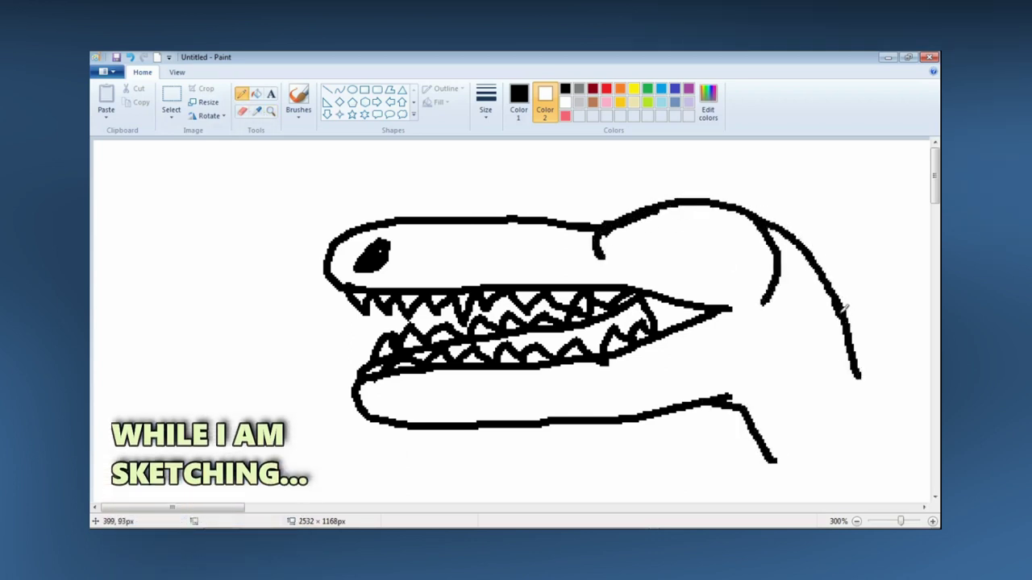
left_click_drag(856, 377, 927, 438)
left_click_drag(758, 440, 802, 501)
Draw a slanted eye with a black slit pupil and fill both halves with orange, undoing fills that recolour its outline
mouse_move(700, 229)
left_mouse_down()
mouse_move(657, 266)
mouse_move(742, 252)
mouse_move(705, 223)
mouse_move(698, 267)
mouse_move(713, 216)
left_mouse_up()
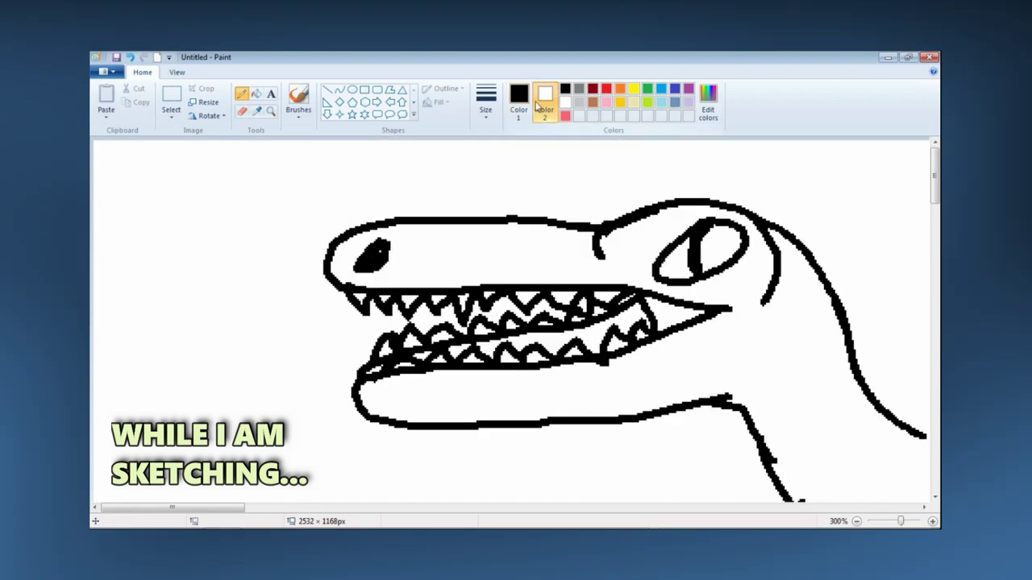
left_click(620, 91)
left_click(256, 93)
left_click(677, 260)
right_click(689, 260)
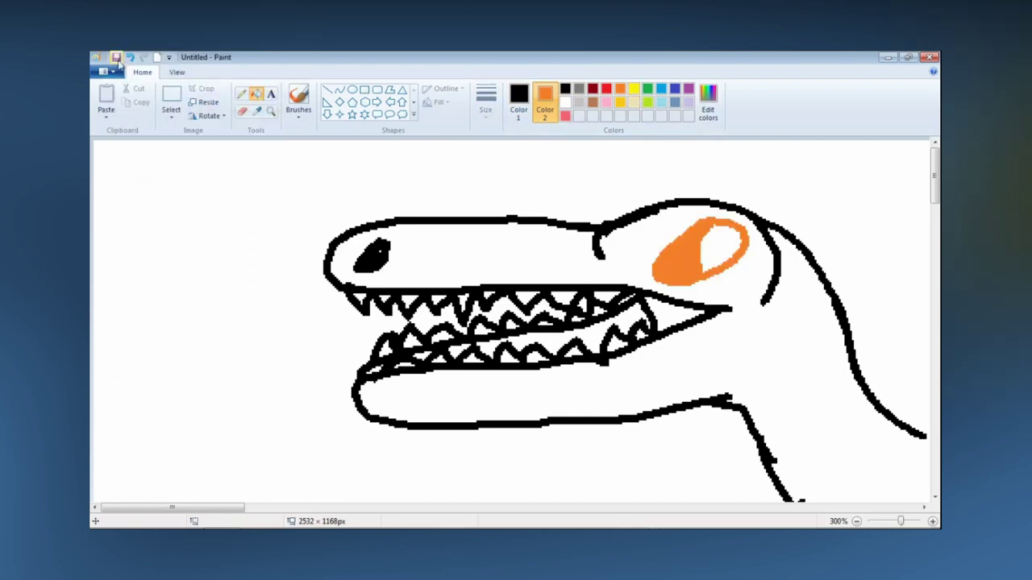
left_click(130, 57)
left_click(130, 57)
right_click(676, 265)
right_click(730, 248)
Extend the black outline from the base of the neck into a gently arched back line
scroll(729, 266, "down", 2)
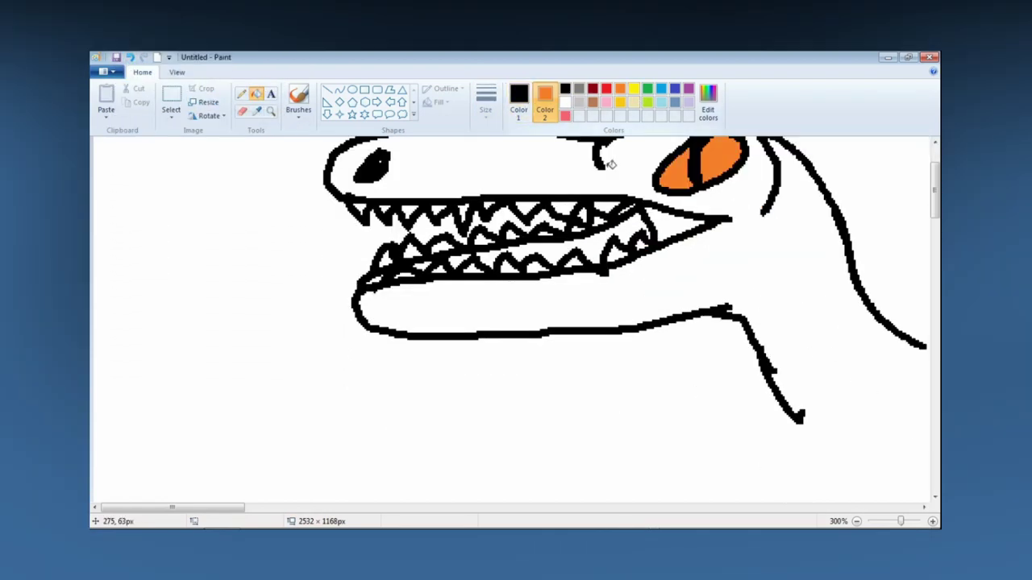
left_click(518, 101)
scroll(224, 488, "right", 5)
left_click(241, 94)
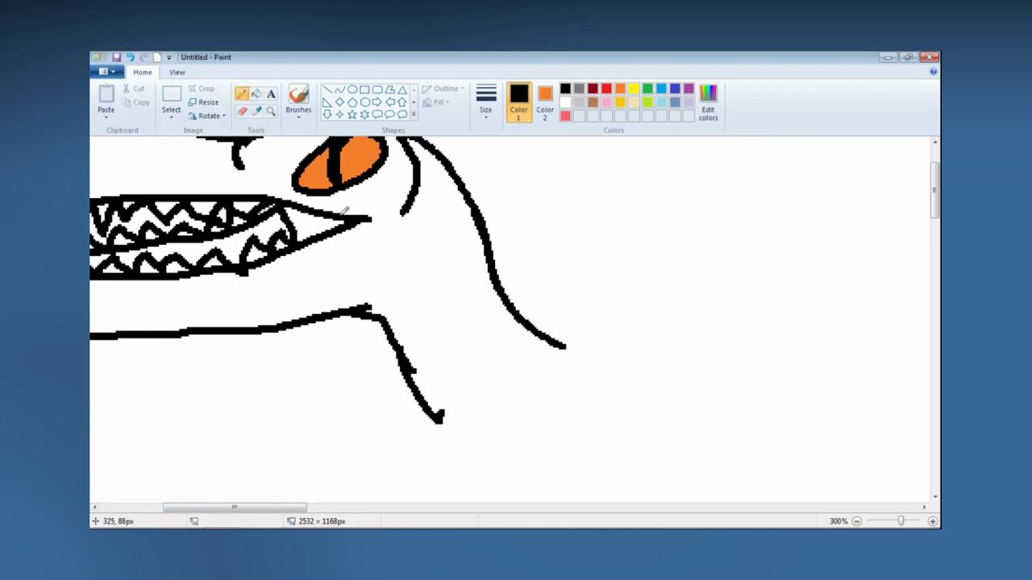
mouse_move(510, 297)
left_mouse_down()
mouse_move(647, 324)
mouse_move(879, 347)
left_mouse_up()
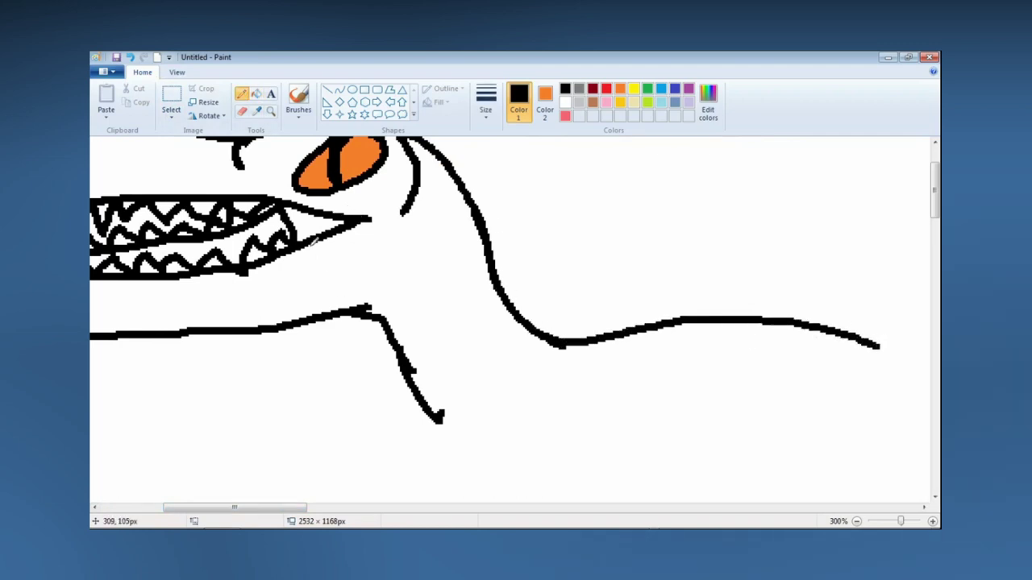
Continue the throat line down into the chest and erase stray strokes in white
scroll(314, 240, "down", 2)
mouse_move(426, 304)
left_mouse_down()
mouse_move(507, 352)
mouse_move(456, 353)
left_mouse_up()
left_click(241, 111)
left_click(545, 101)
left_click(565, 103)
mouse_move(518, 339)
left_mouse_down()
mouse_move(485, 366)
mouse_move(446, 349)
mouse_move(406, 289)
mouse_move(440, 373)
mouse_move(496, 410)
left_mouse_up()
Draw the front and back contours of the near upper arm, erasing the misplaced part between them
left_click(242, 93)
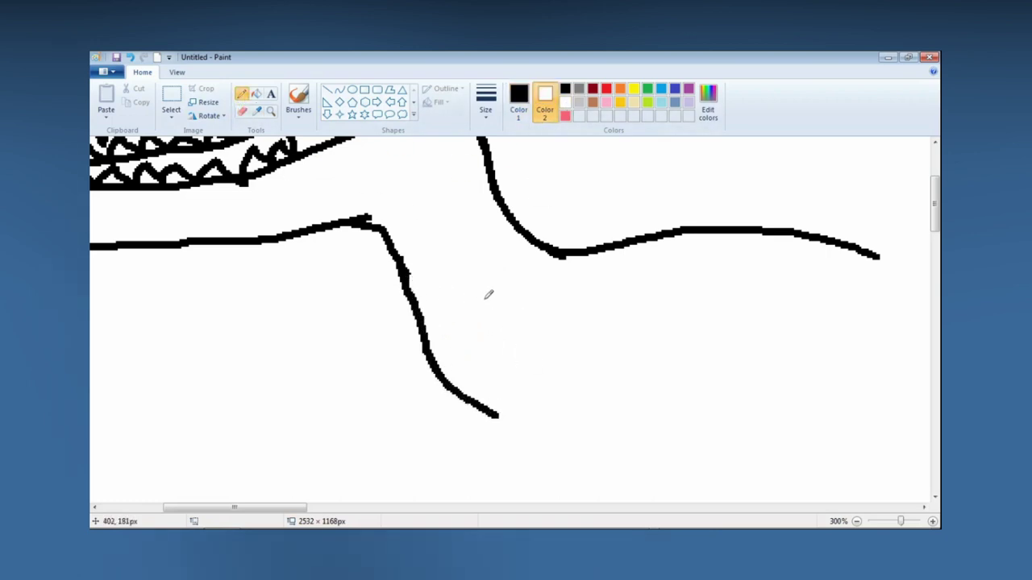
left_click_drag(469, 304, 531, 435)
left_click(242, 111)
left_click_drag(519, 312, 525, 346)
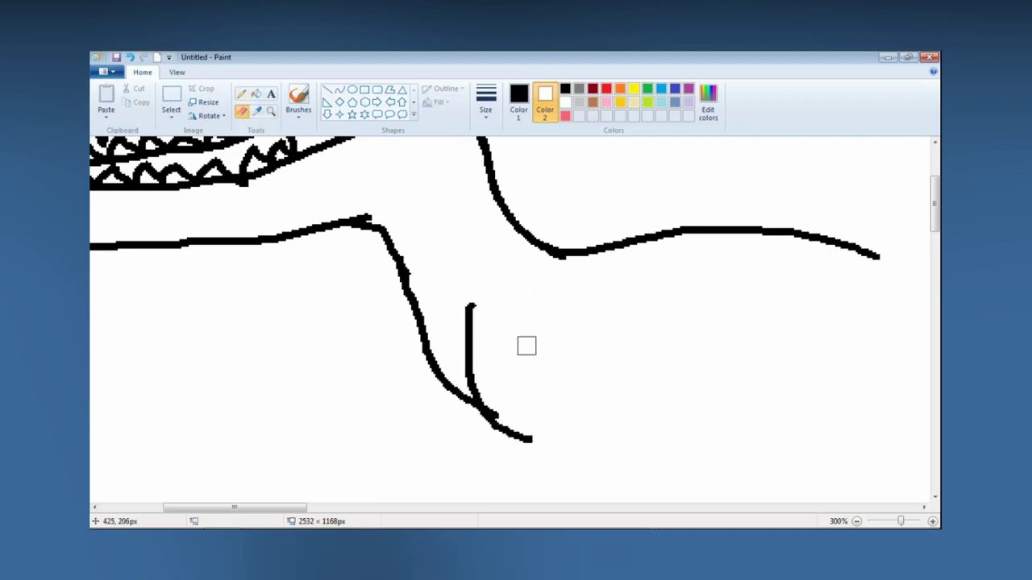
left_click(242, 94)
left_click_drag(531, 309, 578, 427)
Draw the near forearm bending forward into a curled hand with two pointed claws
left_click_drag(497, 428, 387, 469)
mouse_move(579, 435)
left_mouse_down()
mouse_move(455, 469)
mouse_move(418, 492)
left_mouse_up()
scroll(419, 403, "down", 2)
mouse_move(385, 379)
left_mouse_down()
mouse_move(508, 473)
mouse_move(514, 459)
mouse_move(446, 416)
mouse_move(423, 395)
left_mouse_up()
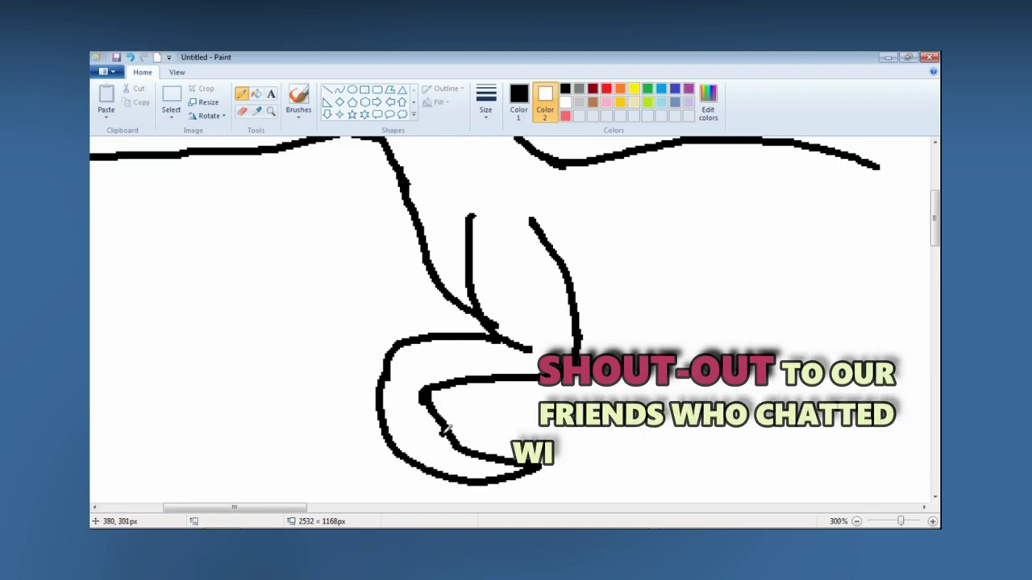
left_click_drag(445, 432, 421, 465)
mouse_move(436, 413)
left_mouse_down()
mouse_move(523, 420)
mouse_move(471, 437)
left_mouse_up()
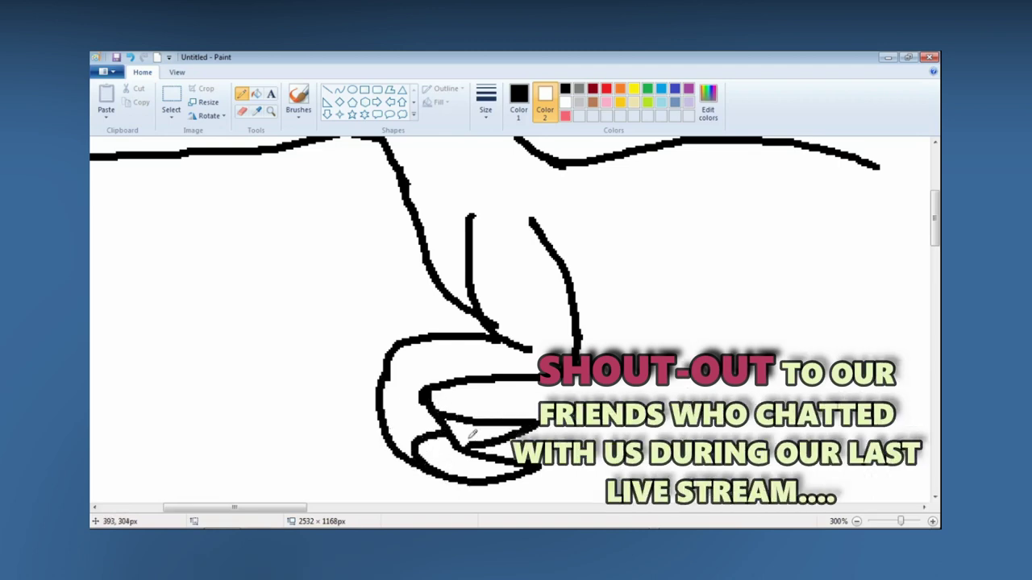
Add a third pointed claw below the near hand, erasing and redrawing its edges to clean up the tip
scroll(457, 419, "down", 2)
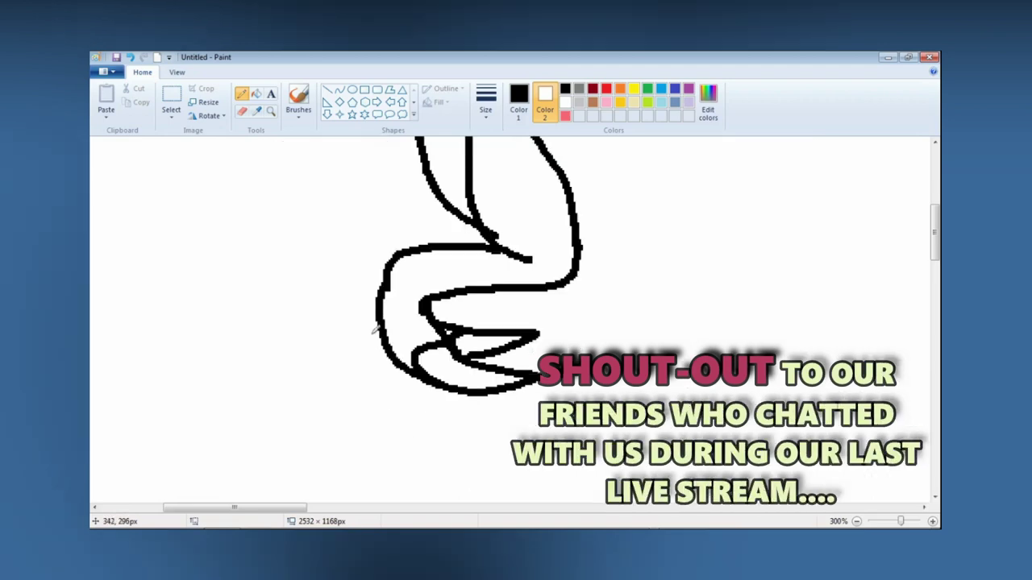
mouse_move(377, 322)
left_mouse_down()
mouse_move(398, 396)
mouse_move(478, 416)
mouse_move(439, 375)
mouse_move(464, 416)
mouse_move(394, 396)
mouse_move(481, 438)
left_mouse_up()
left_click(242, 111)
left_click(241, 94)
left_click_drag(481, 439, 445, 397)
left_click(242, 111)
left_click(241, 95)
mouse_move(448, 438)
left_mouse_down()
mouse_move(478, 447)
mouse_move(434, 384)
left_mouse_up()
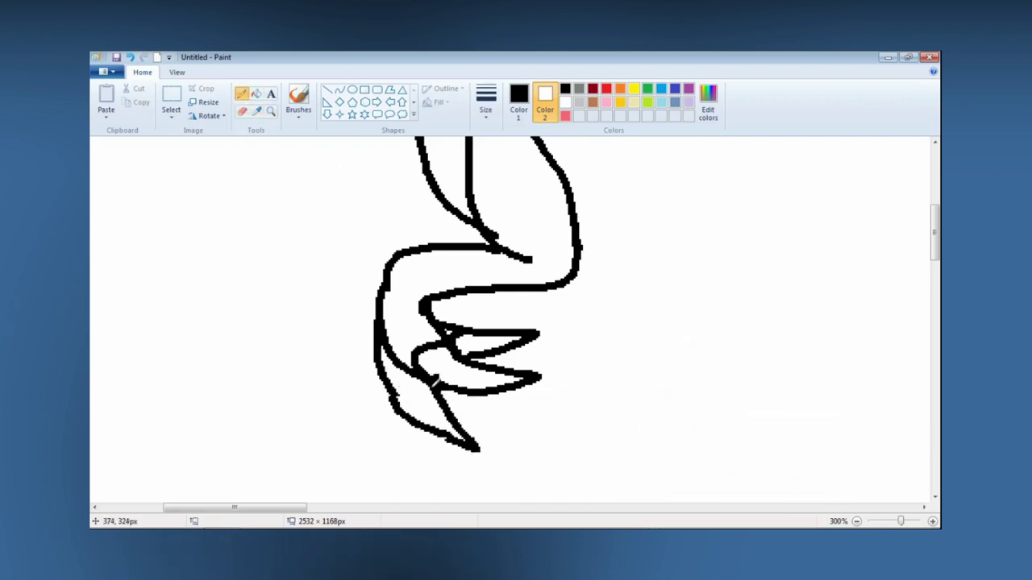
Draw the far arm reaching forward from the chest, ending in a hand with three pointed claws
scroll(442, 403, "up", 4)
left_click_drag(291, 508, 250, 508)
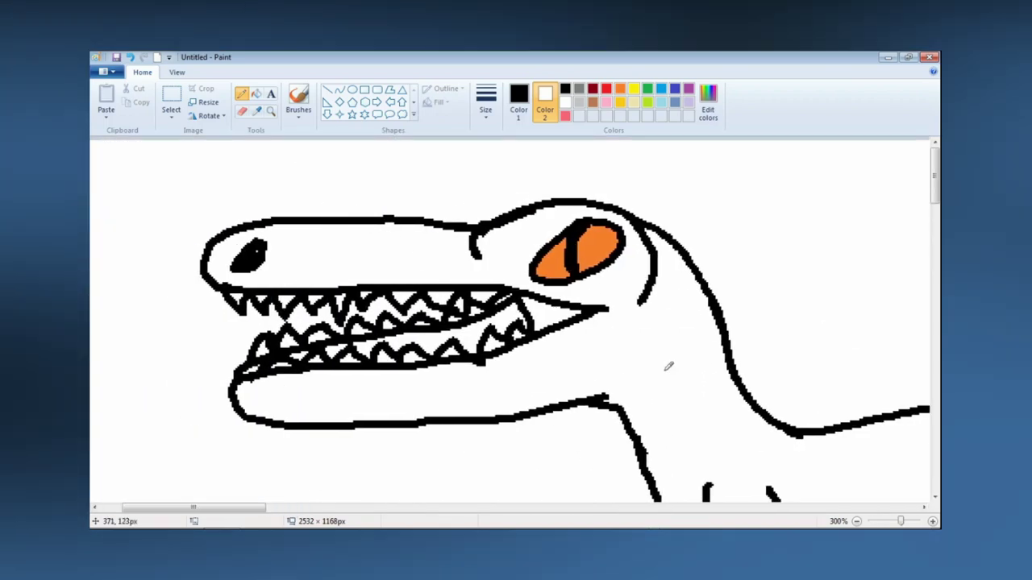
scroll(628, 345, "down", 2)
scroll(650, 357, "down", 2)
mouse_move(656, 235)
left_mouse_down()
mouse_move(635, 251)
mouse_move(665, 307)
mouse_move(484, 275)
mouse_move(461, 352)
mouse_move(527, 404)
mouse_move(496, 337)
mouse_move(578, 307)
mouse_move(630, 342)
left_mouse_up()
left_click_drag(531, 388, 517, 303)
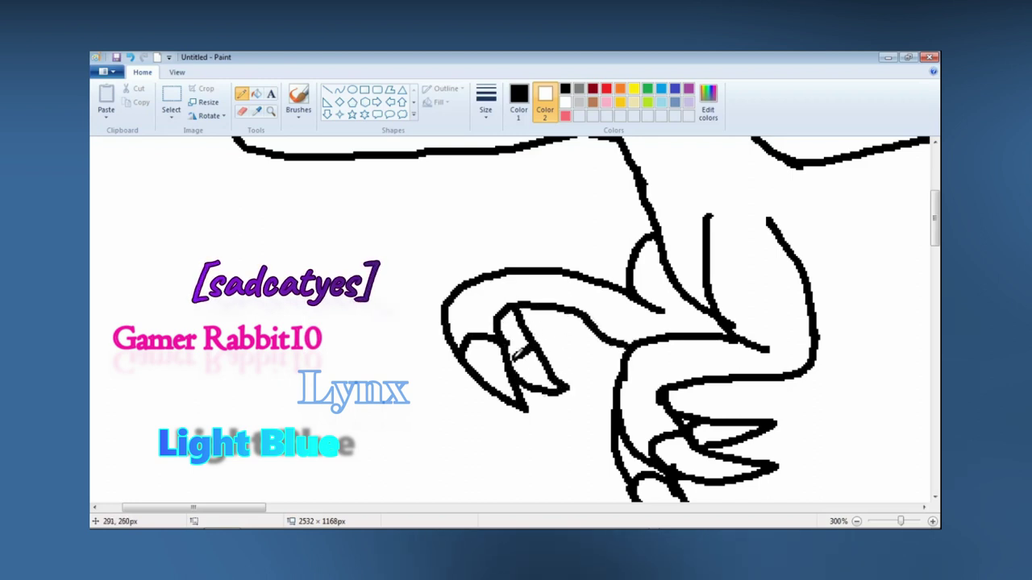
mouse_move(447, 309)
left_mouse_down()
mouse_move(440, 371)
mouse_move(476, 370)
left_mouse_up()
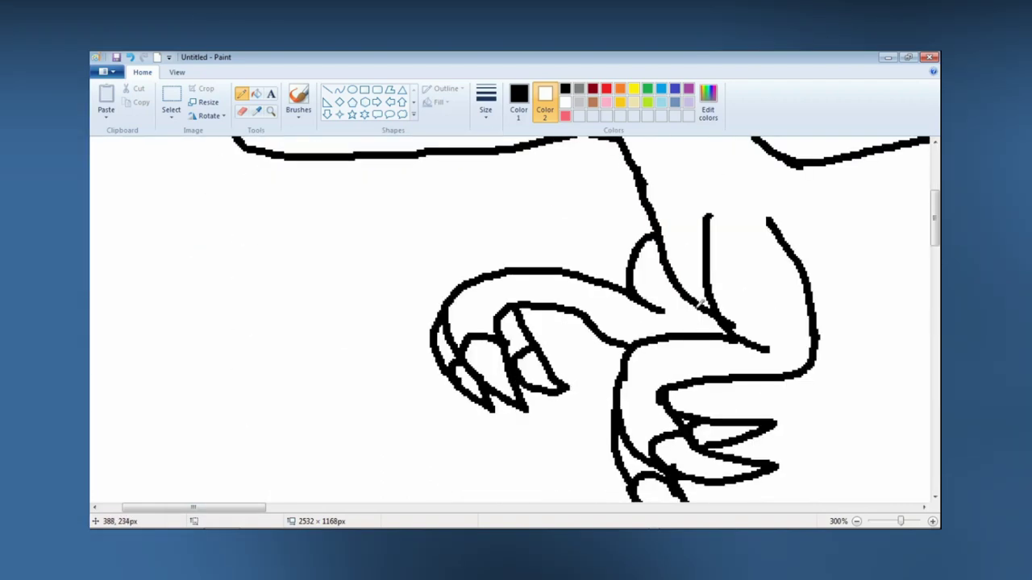
Draw the belly line behind the near arm and outline the hind leg down to a long pointed foot
scroll(709, 323, "right", 5)
left_click_drag(440, 373, 686, 373)
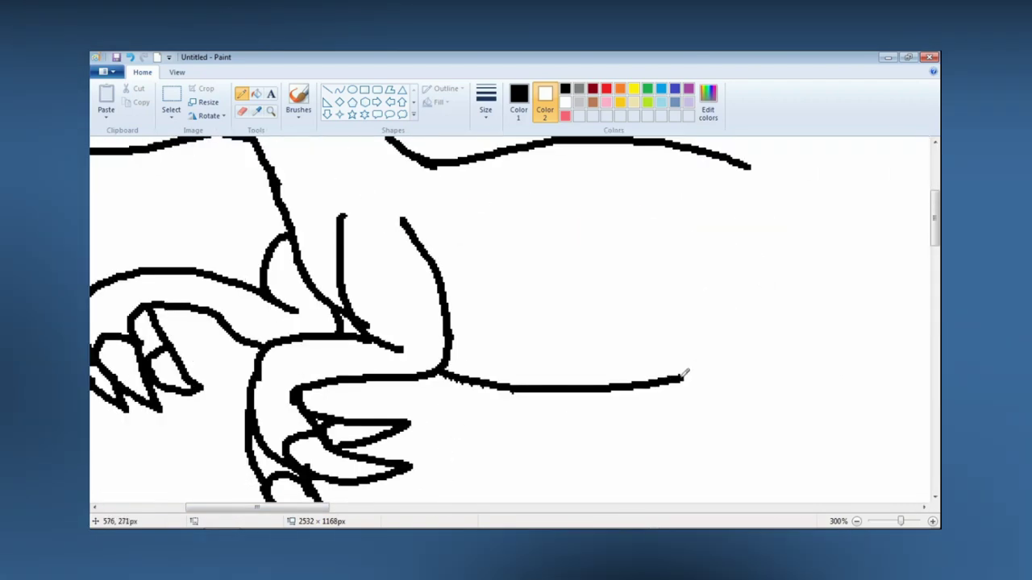
mouse_move(710, 258)
left_mouse_down()
mouse_move(670, 287)
mouse_move(750, 441)
left_mouse_up()
mouse_move(805, 272)
left_mouse_down()
mouse_move(728, 344)
mouse_move(795, 446)
mouse_move(783, 485)
left_mouse_up()
scroll(809, 339, "down", 3)
mouse_move(743, 260)
left_mouse_down()
mouse_move(741, 271)
mouse_move(553, 384)
mouse_move(781, 387)
mouse_move(792, 293)
left_mouse_up()
Erase and redraw the sole and heel of the hind foot, and add its claws and toes
left_click(244, 114)
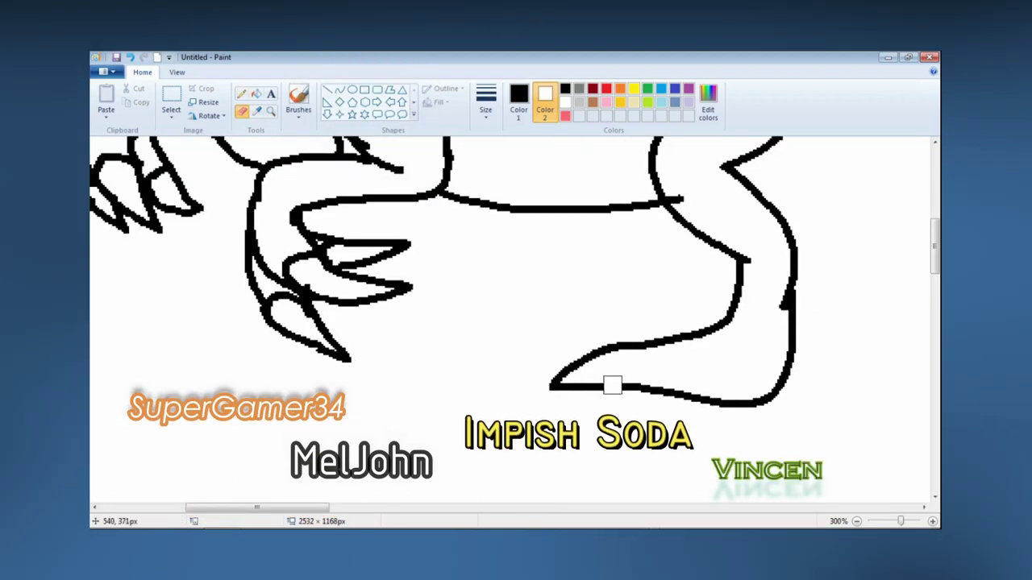
mouse_move(612, 387)
left_mouse_down()
mouse_move(772, 392)
mouse_move(785, 370)
left_mouse_up()
left_click(242, 94)
mouse_move(603, 386)
left_mouse_down()
mouse_move(737, 382)
mouse_move(793, 361)
left_mouse_up()
left_click_drag(644, 348, 657, 369)
mouse_move(735, 286)
left_mouse_down()
mouse_move(640, 324)
mouse_move(642, 339)
mouse_move(630, 329)
mouse_move(558, 351)
mouse_move(553, 368)
mouse_move(708, 280)
mouse_move(631, 299)
mouse_move(639, 319)
mouse_move(608, 271)
mouse_move(507, 335)
mouse_move(534, 322)
mouse_move(608, 327)
left_mouse_up()
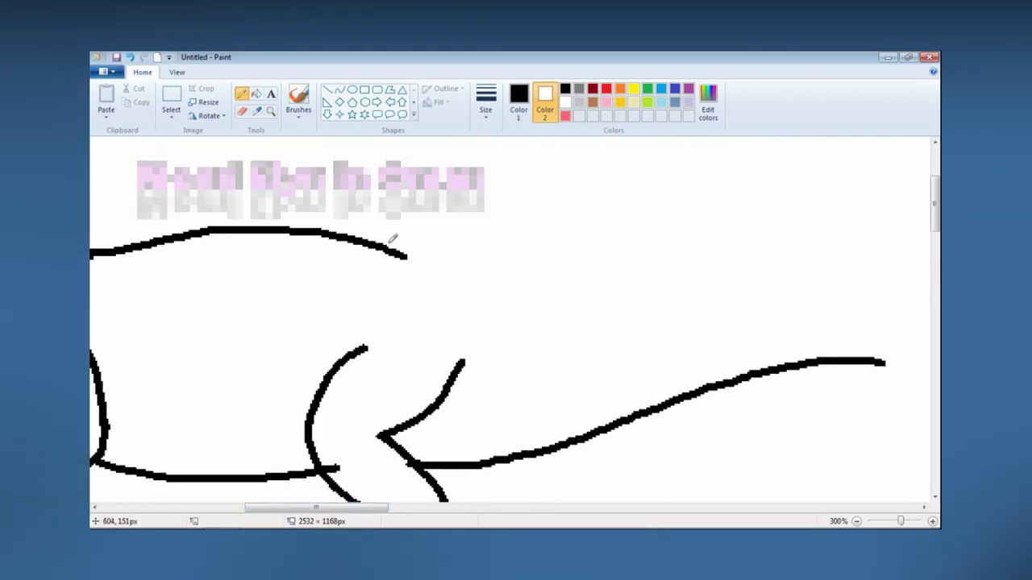
Draw the upper and lower edges of the long tail, tapering them together at a rounded tip
left_click_drag(403, 247, 922, 287)
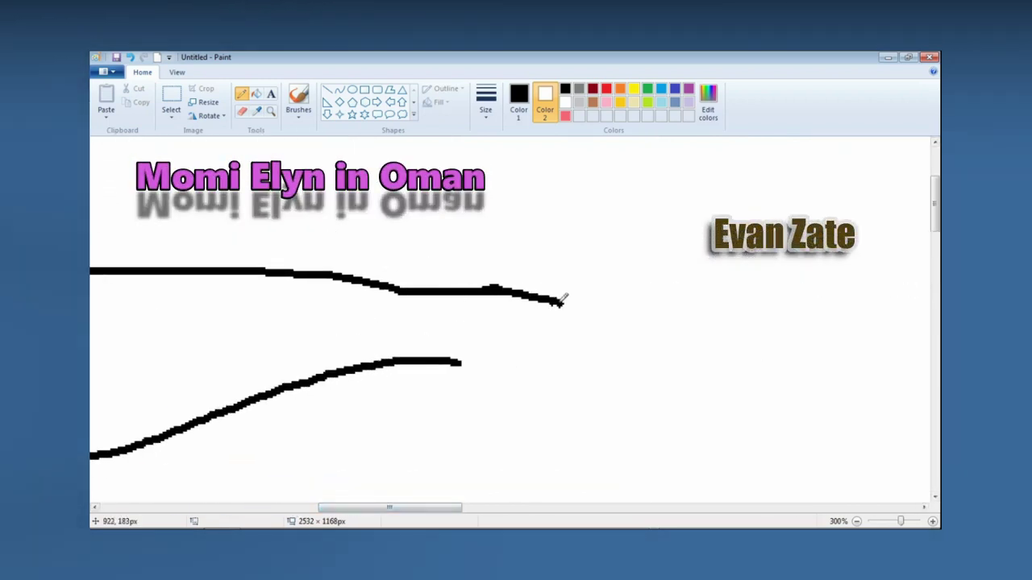
mouse_move(560, 303)
left_mouse_down()
mouse_move(563, 391)
mouse_move(437, 361)
mouse_move(698, 410)
left_mouse_up()
left_click(241, 109)
left_click(242, 94)
mouse_move(420, 360)
left_mouse_down()
mouse_move(483, 360)
mouse_move(717, 403)
left_mouse_up()
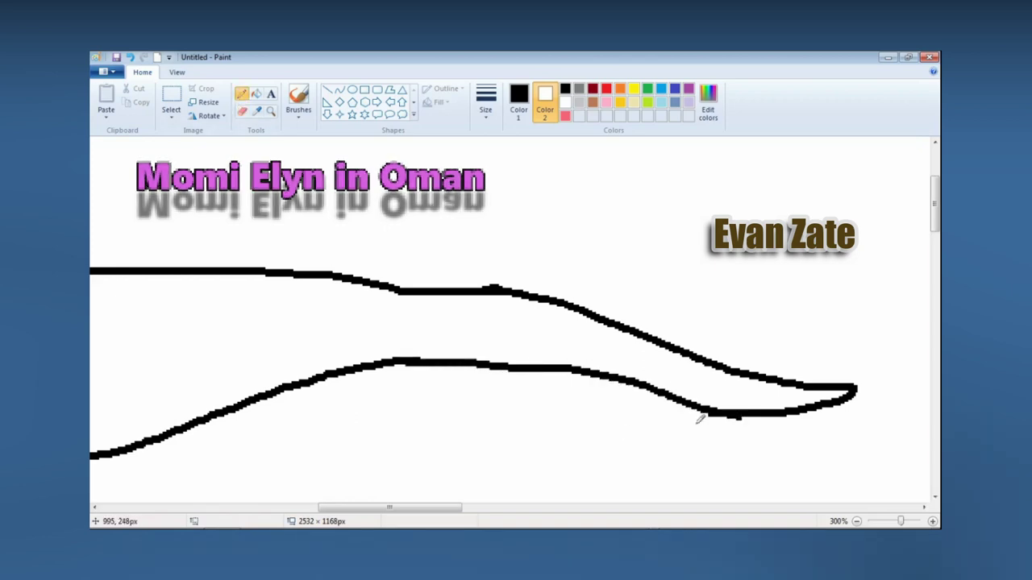
Fill the corner of the mouth with red and undo the stray fill beside it
left_click_drag(442, 508, 305, 508)
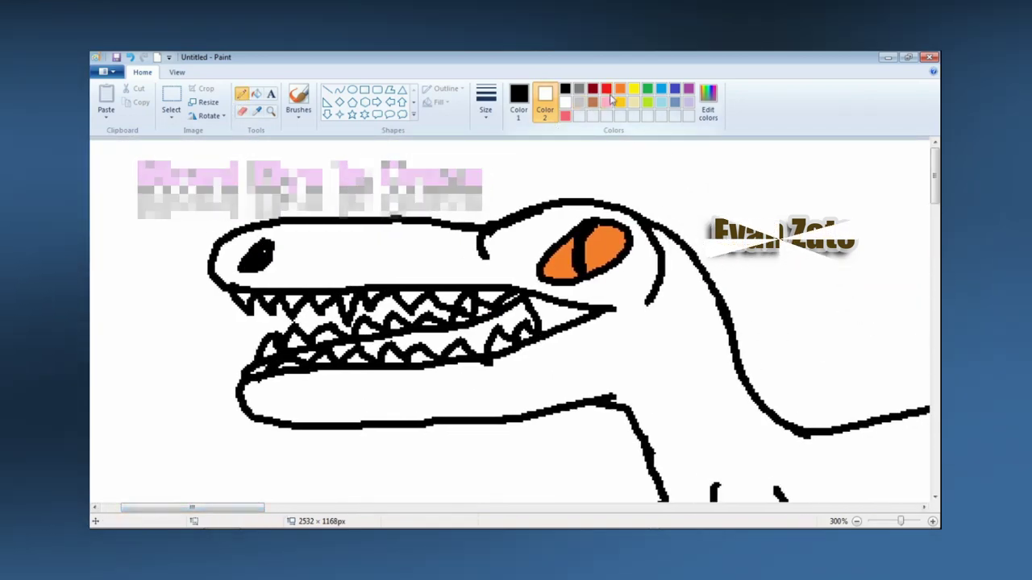
left_click(256, 94)
right_click(556, 317)
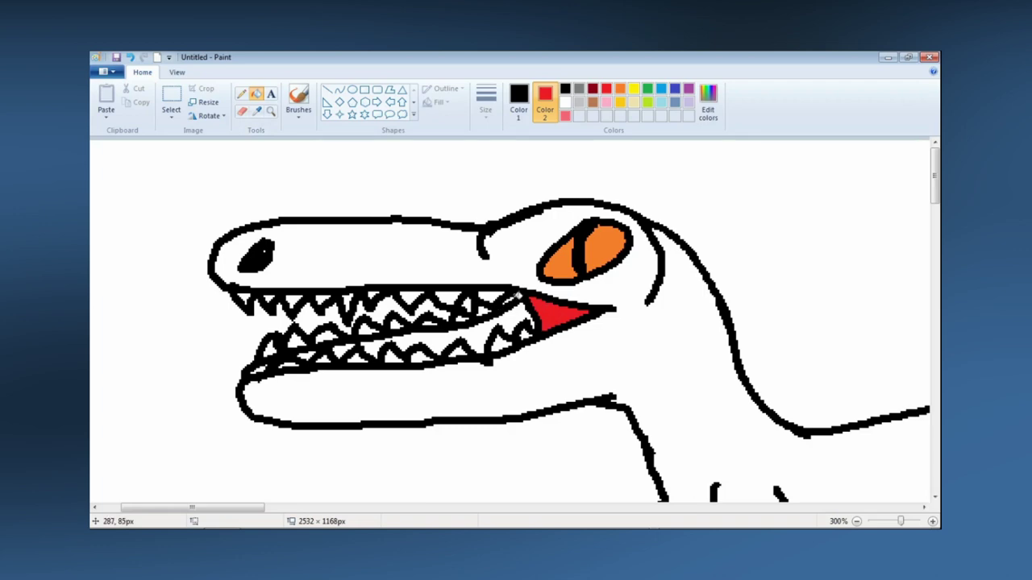
right_click(515, 296)
key("ctrl+z")
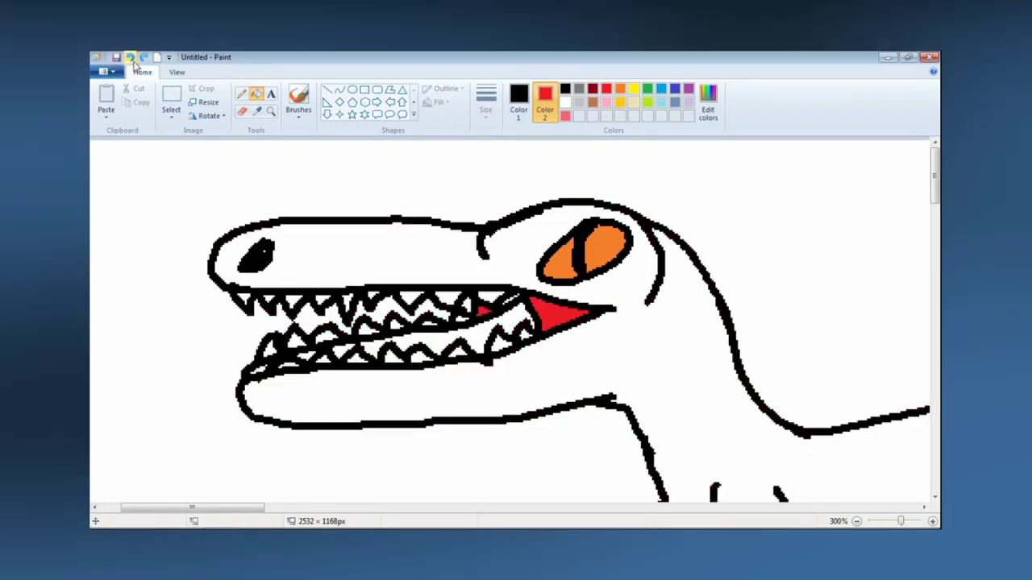
Set Color 1 to red and Color 2 to white, and try filling the small gap at the back of the mouth
left_click(518, 102)
left_click(605, 89)
left_click(545, 104)
left_click(565, 101)
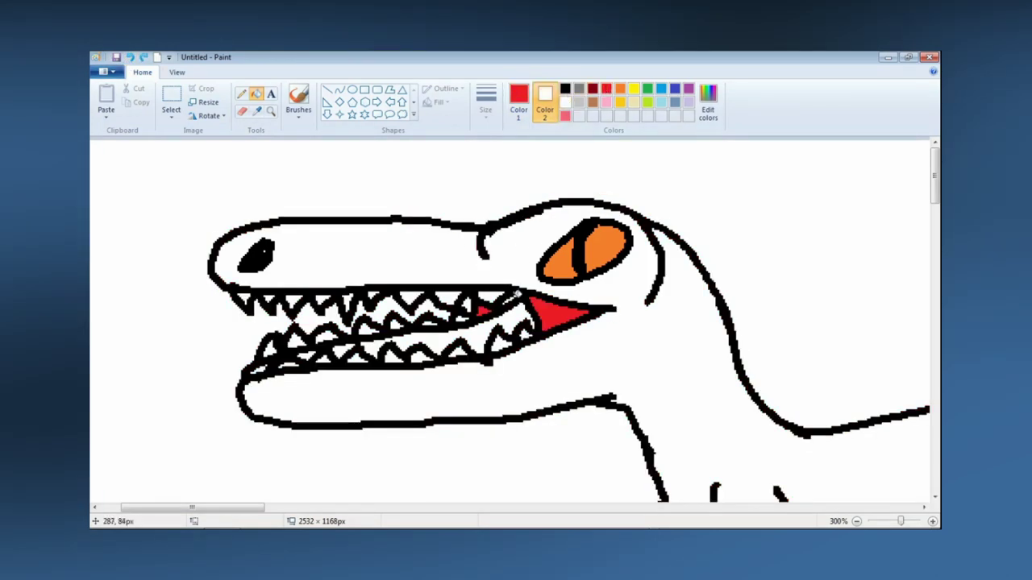
left_click(516, 295)
key("ctrl+z")
Erase the cluttered lines at the back of the upper teeth and fill the cleared gap with red
scroll(461, 145, "down", 2)
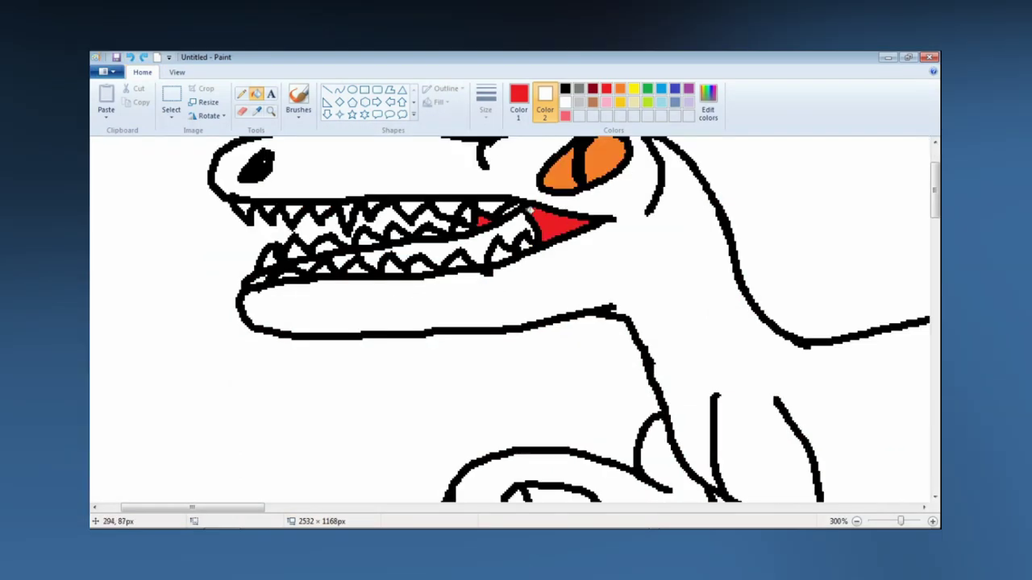
right_click(488, 213)
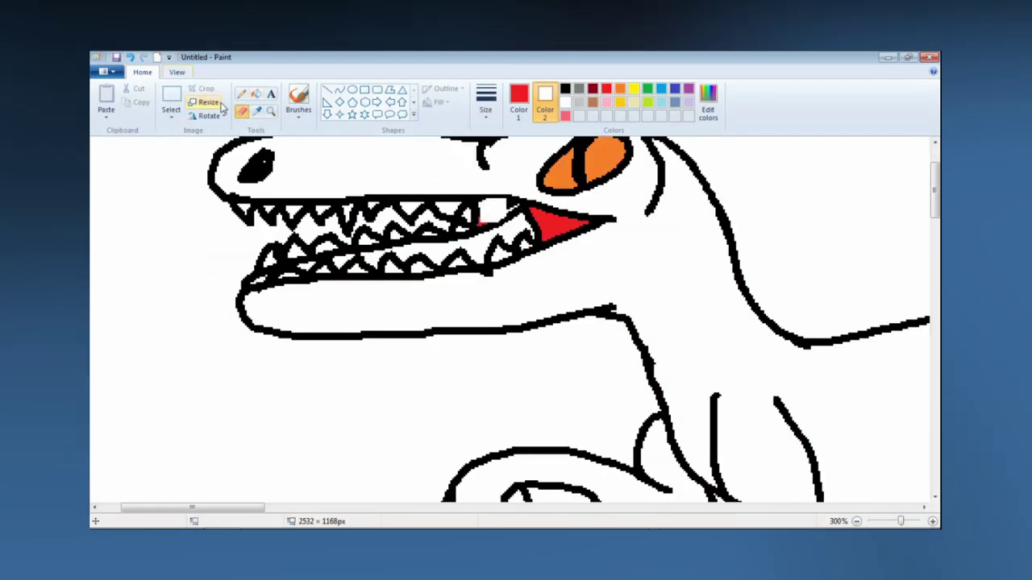
left_click(242, 94)
left_click(518, 101)
left_click(565, 89)
left_click(607, 89)
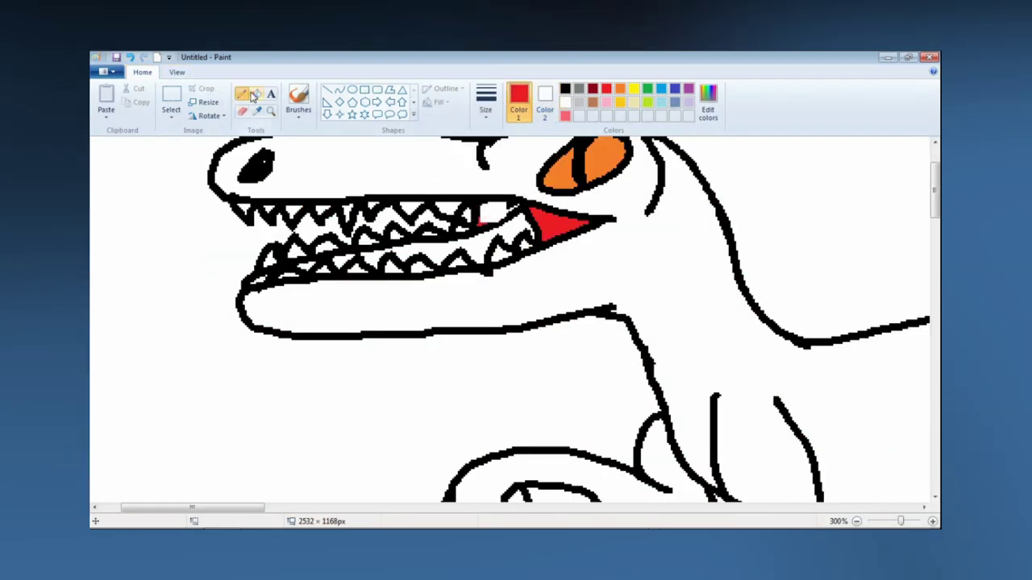
left_click(255, 94)
left_click(514, 212)
left_click(565, 88)
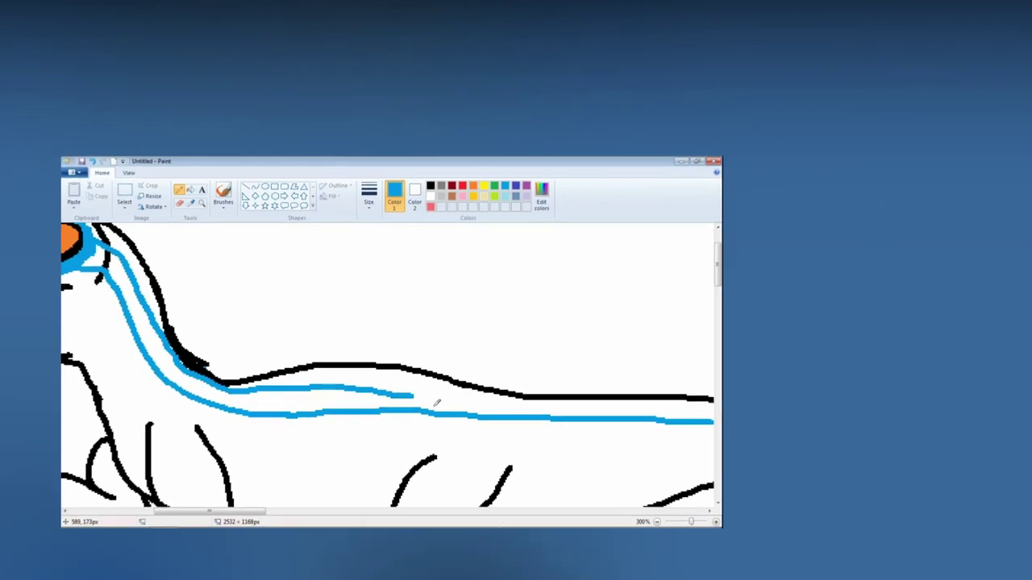
Outline the blue stripe along the back and down the tail to its tip
left_click_drag(410, 392, 691, 414)
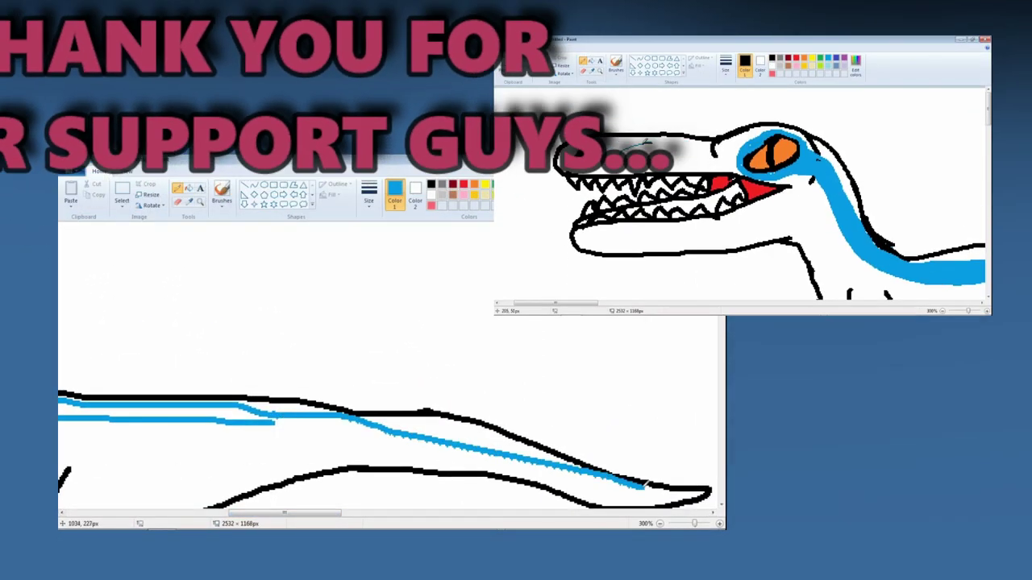
left_click_drag(644, 487, 685, 495)
left_click_drag(274, 422, 685, 497)
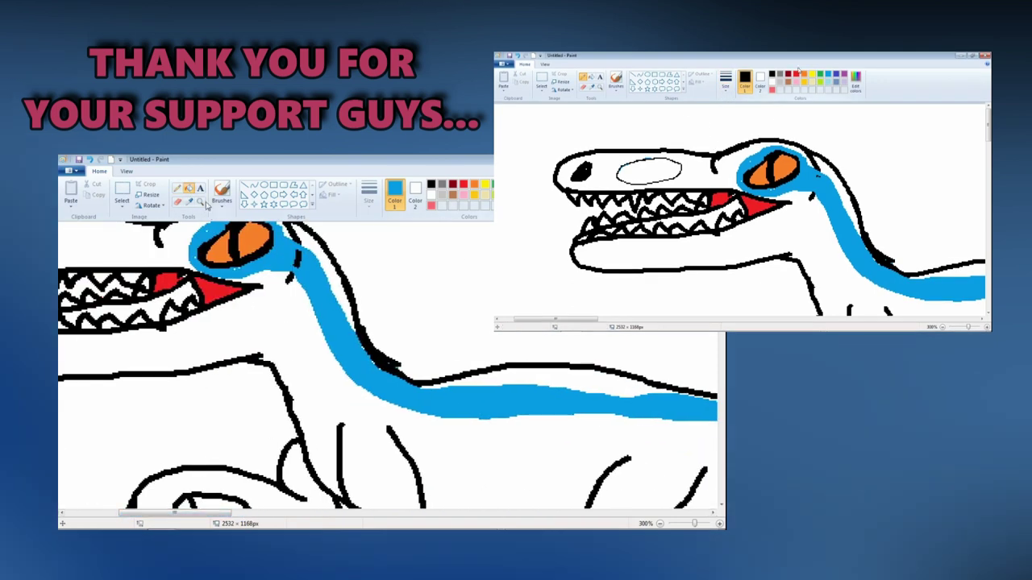
left_click(177, 188)
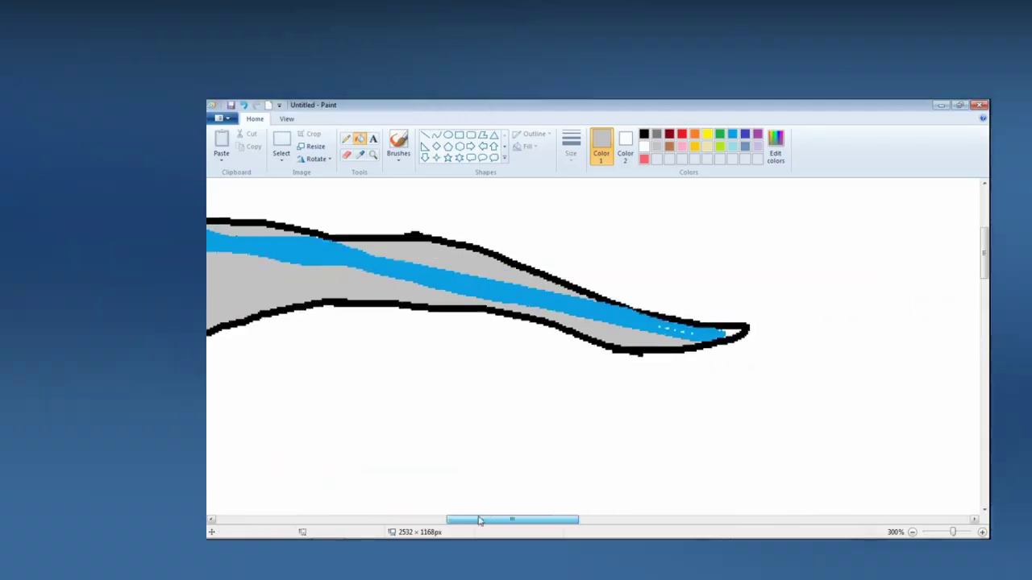
Fill the toe sections of the hind foot with light grey
left_click_drag(479, 521, 491, 521)
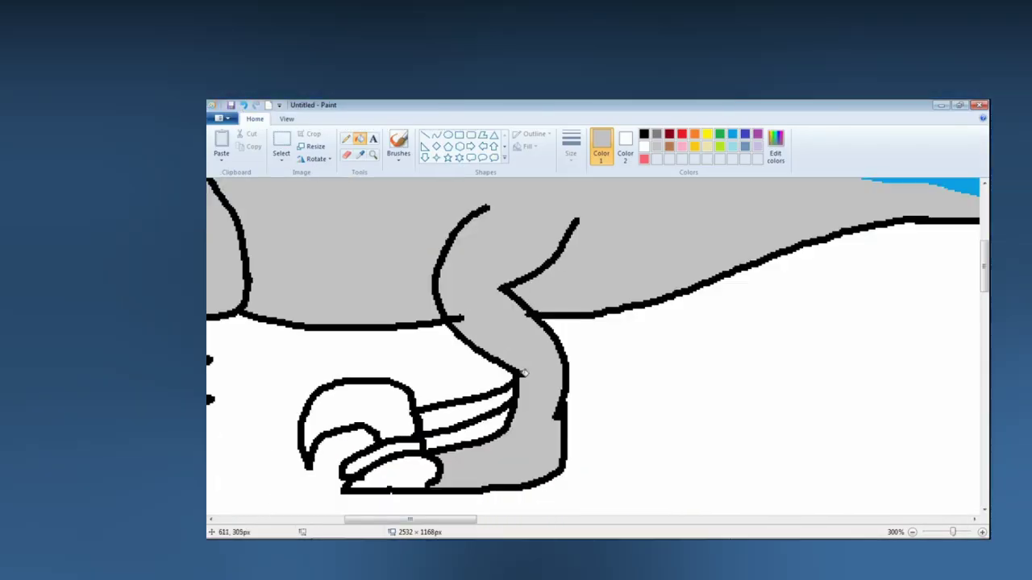
left_click_drag(513, 390, 426, 448)
left_click_drag(418, 521, 358, 531)
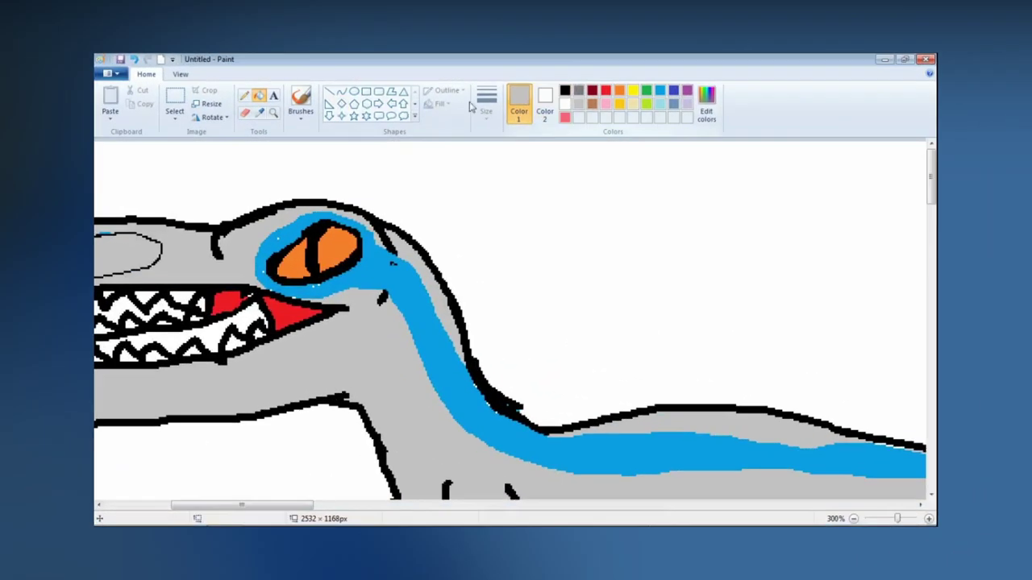
Trace white borders along both edges of the blue stripe on the neck and upper back with the Pencil at its thickest size
left_click(244, 95)
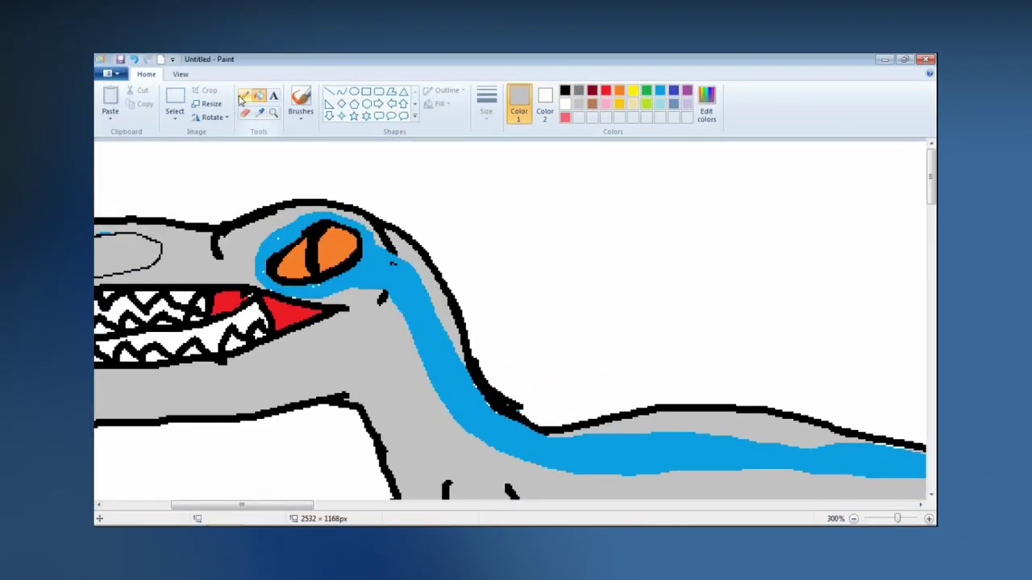
left_click(486, 104)
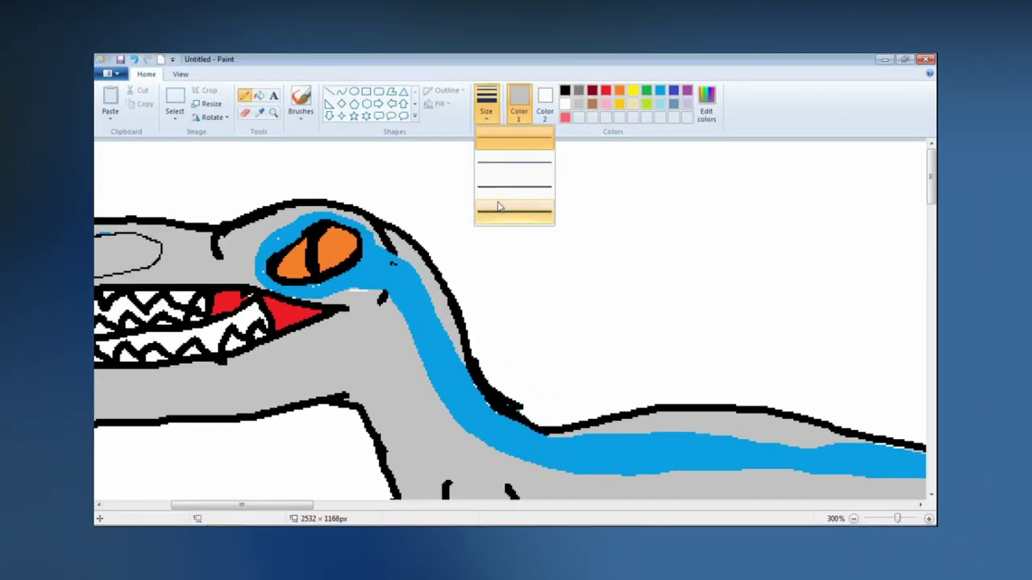
left_click(497, 202)
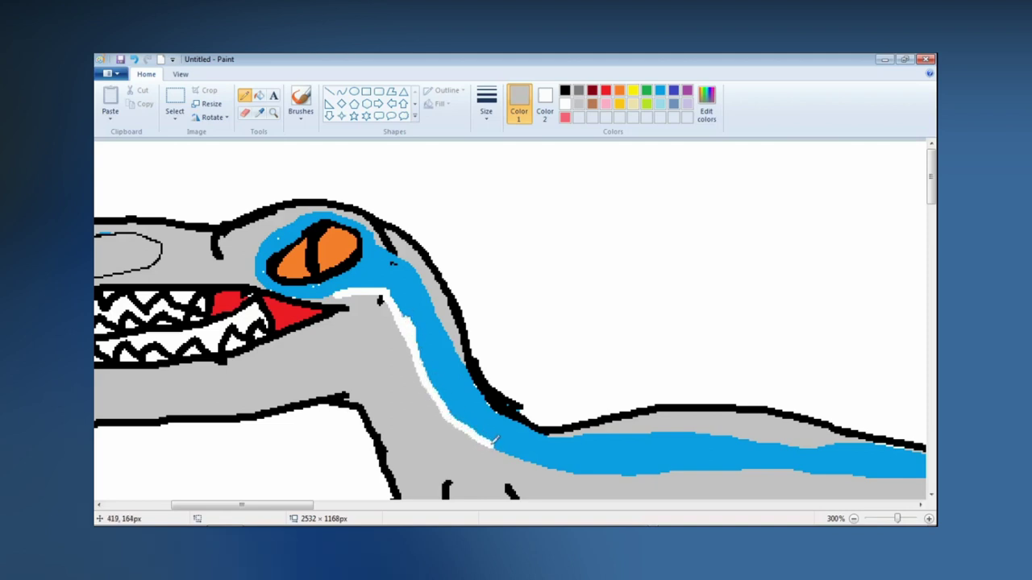
mouse_move(494, 439)
left_mouse_down()
mouse_move(558, 462)
mouse_move(795, 471)
left_mouse_up()
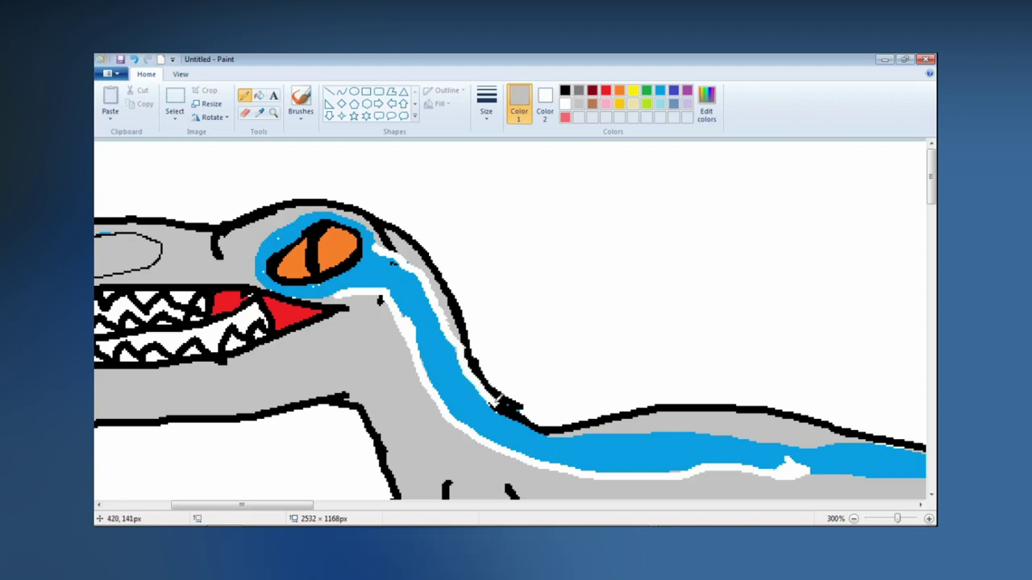
mouse_move(495, 407)
left_mouse_down()
mouse_move(553, 431)
mouse_move(872, 436)
left_mouse_up()
Continue the white border along the blue stripe's lower edge from the back to the base of the tail
scroll(610, 279, "down", 2)
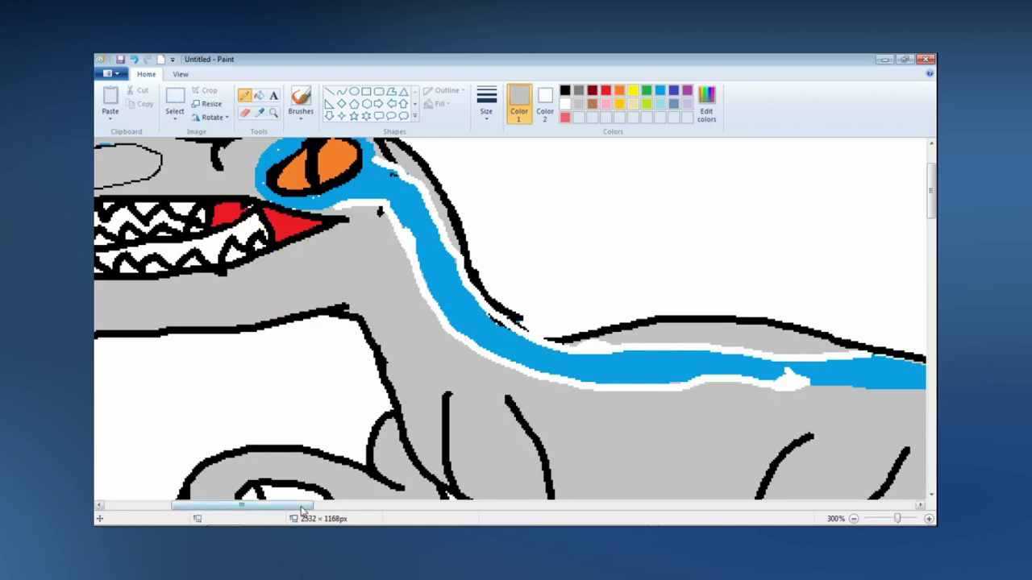
left_click_drag(303, 508, 381, 508)
mouse_move(358, 387)
left_mouse_down()
mouse_move(671, 387)
mouse_move(903, 418)
left_mouse_up()
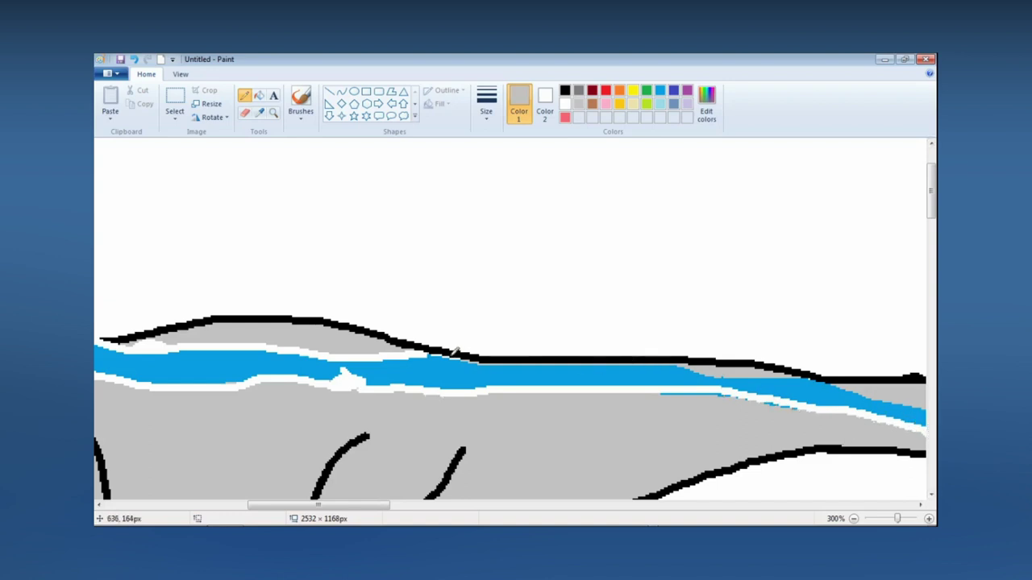
Trace the stripe's upper edge in white along the rear back, using a thinner line beside the outline and the thickest over the grey patch
left_click(486, 105)
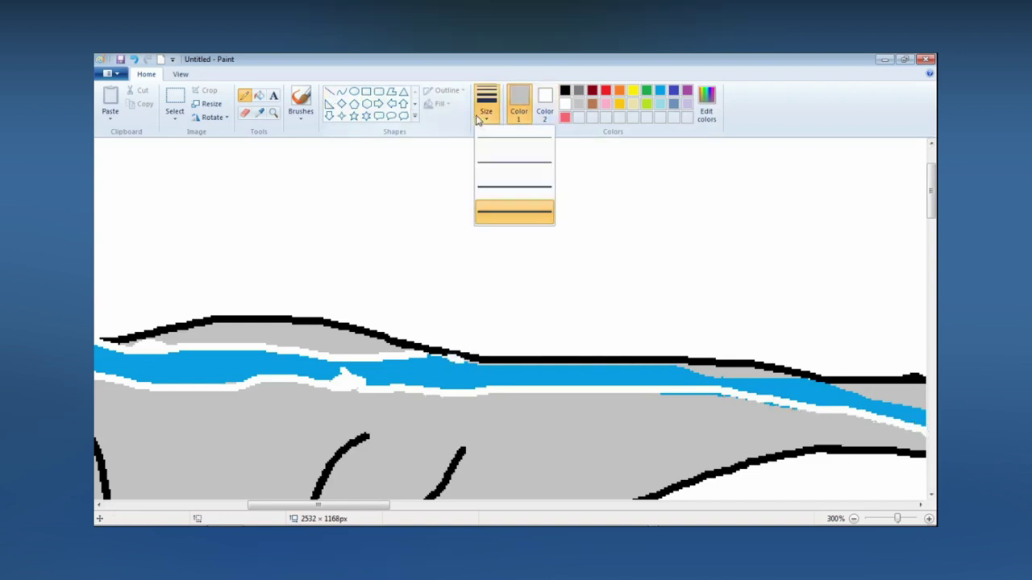
left_click(514, 207)
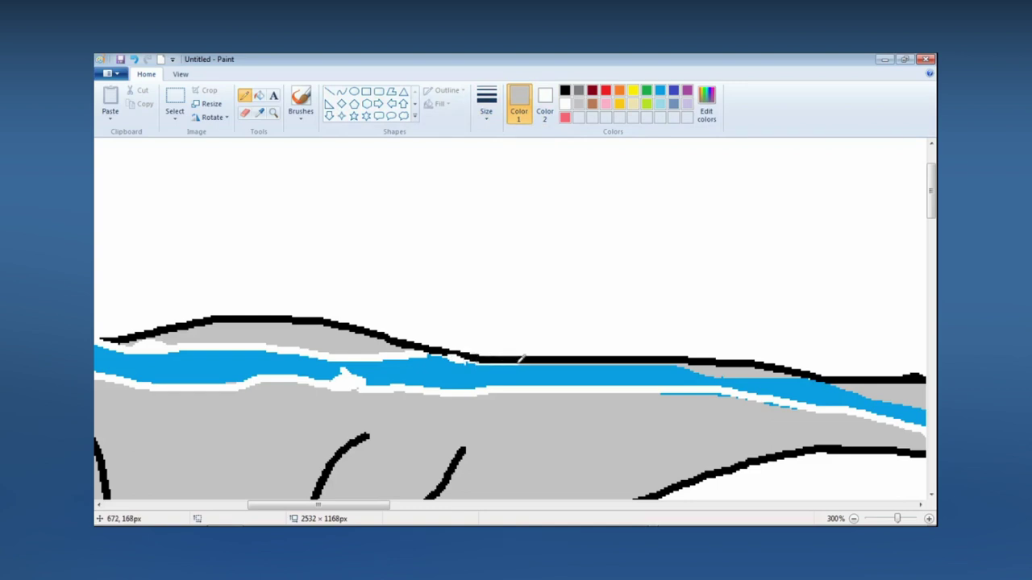
left_click(486, 105)
left_click(514, 162)
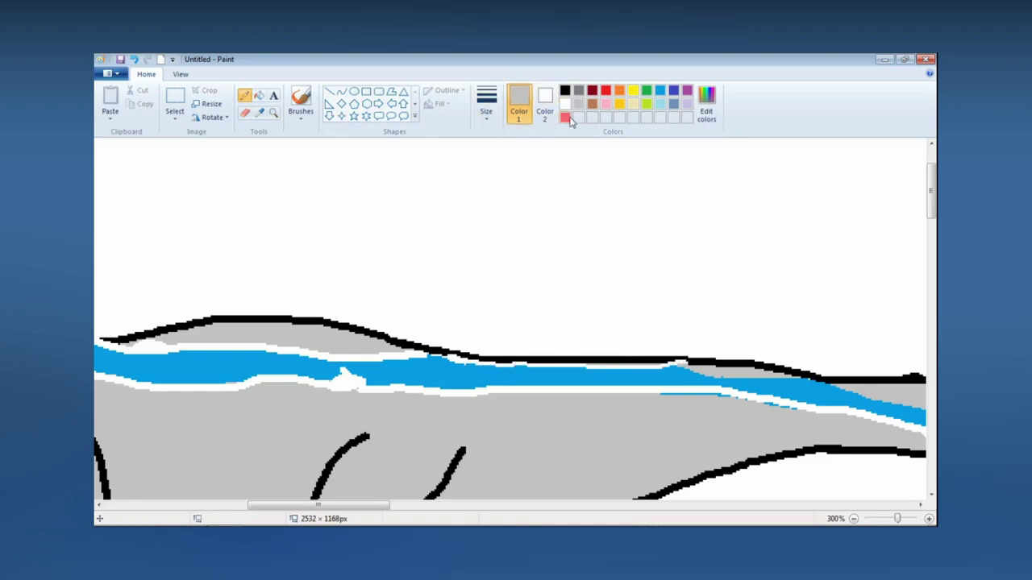
left_click(486, 105)
left_click(532, 216)
left_click_drag(705, 365, 779, 371)
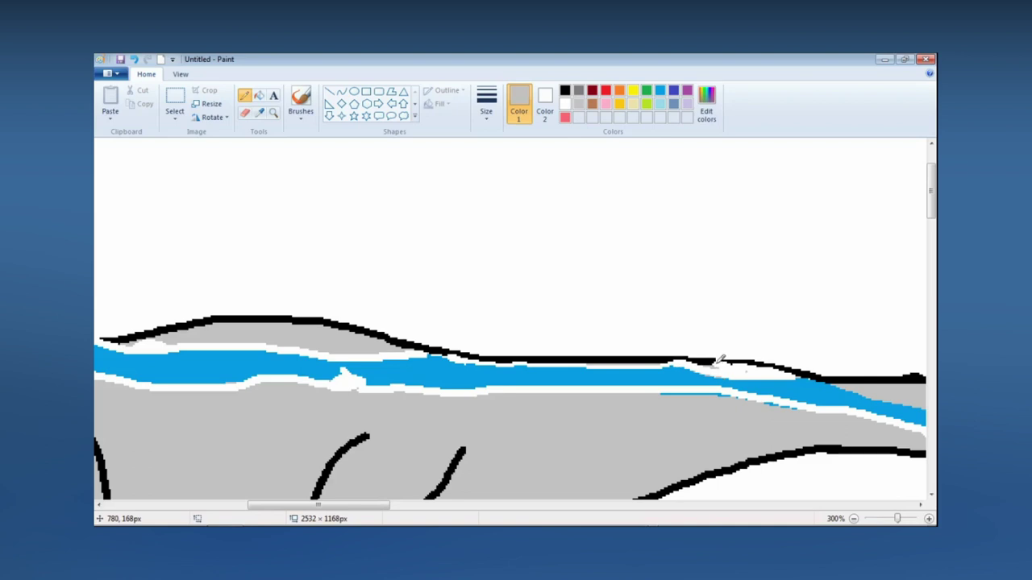
Extend the white upper border of the stripe onto the tail and repair the damaged outline at the tail's base in black
left_click_drag(352, 505, 431, 505)
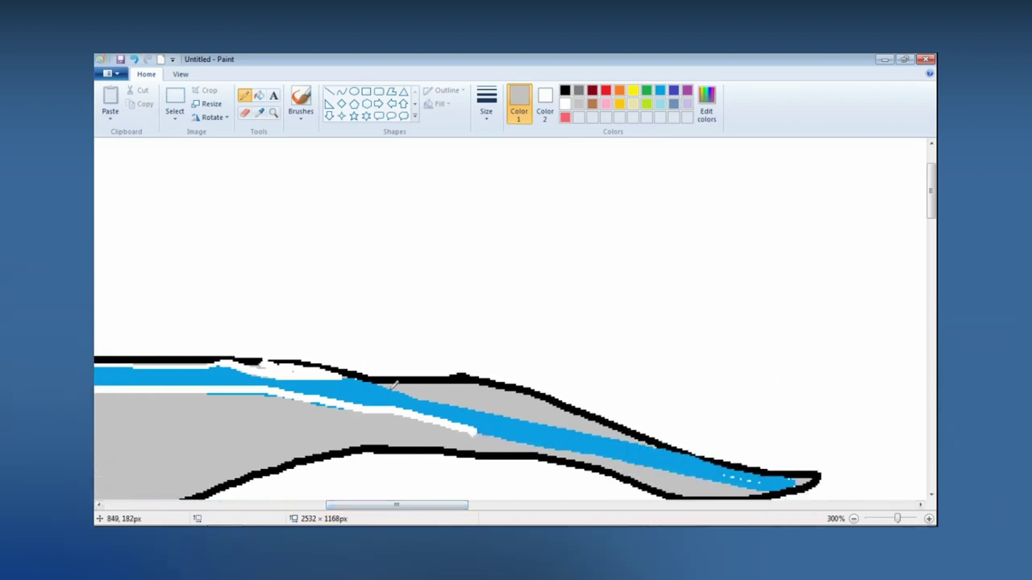
mouse_move(403, 385)
left_mouse_down()
mouse_move(470, 407)
mouse_move(583, 421)
left_mouse_up()
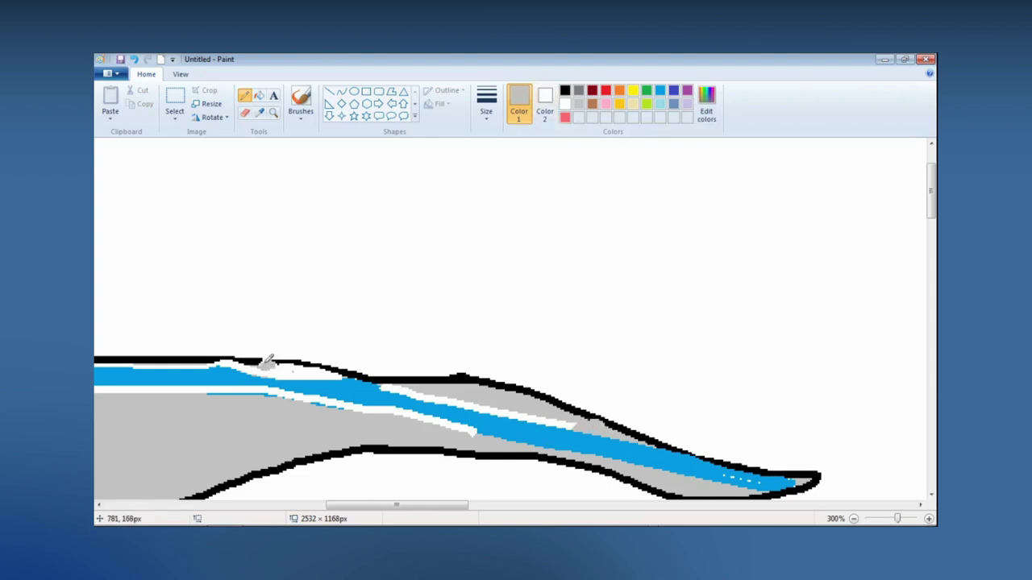
left_click(565, 90)
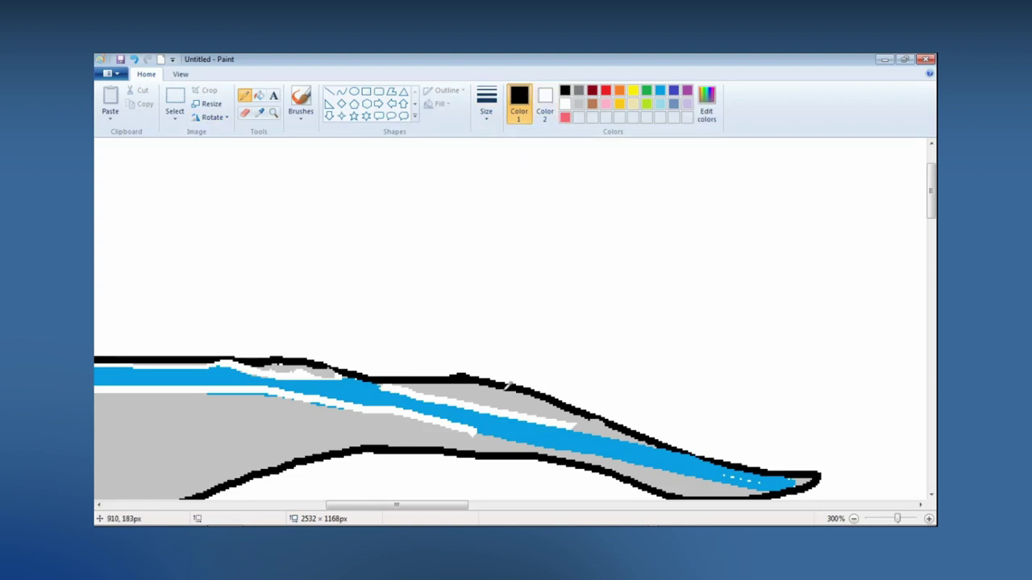
Finish the white borders on both sides of the blue stripe down to the tail tip
left_click_drag(607, 426, 652, 438)
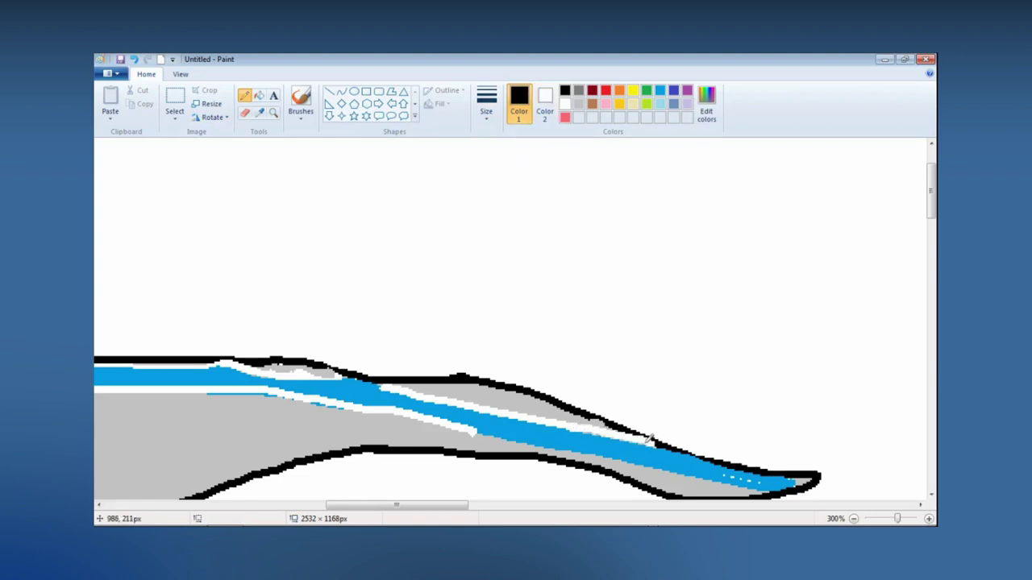
left_click_drag(476, 431, 593, 448)
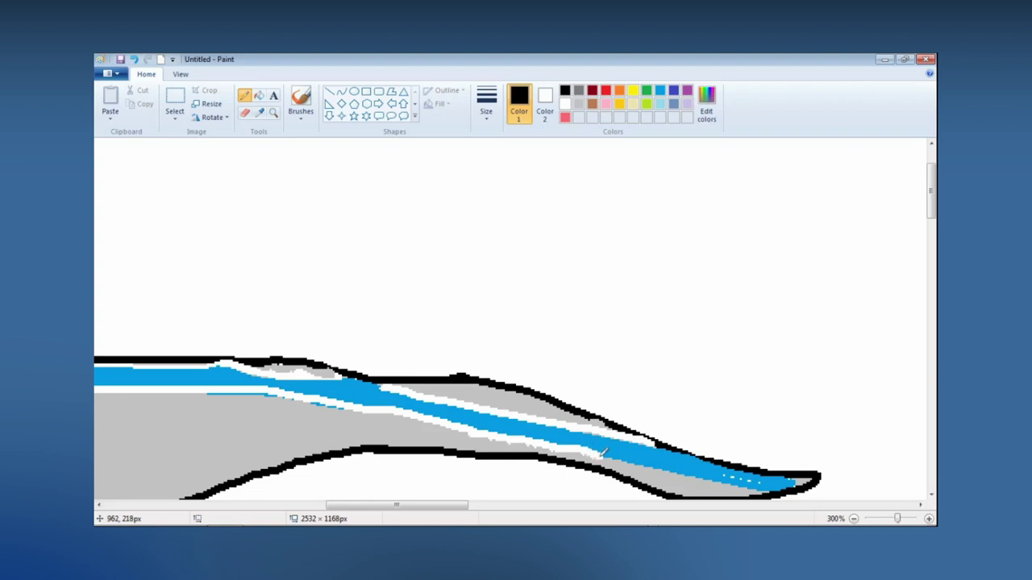
left_click_drag(661, 464, 785, 492)
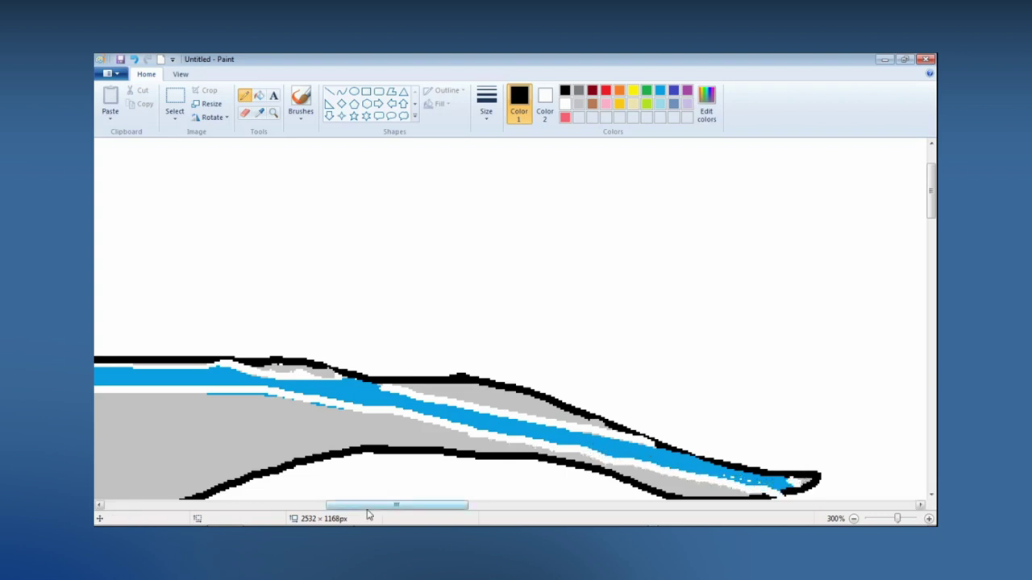
Retrace the thin oval on the snout with a thicker black Pencil line
left_click_drag(367, 506, 199, 505)
scroll(425, 341, "up", 1)
left_click_drag(282, 505, 250, 506)
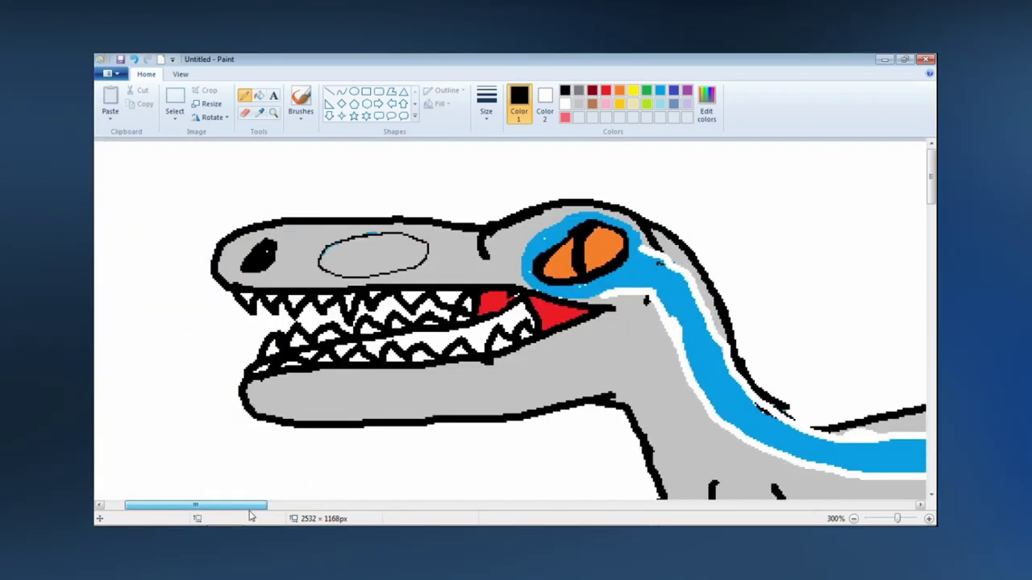
left_click(486, 103)
left_click(508, 189)
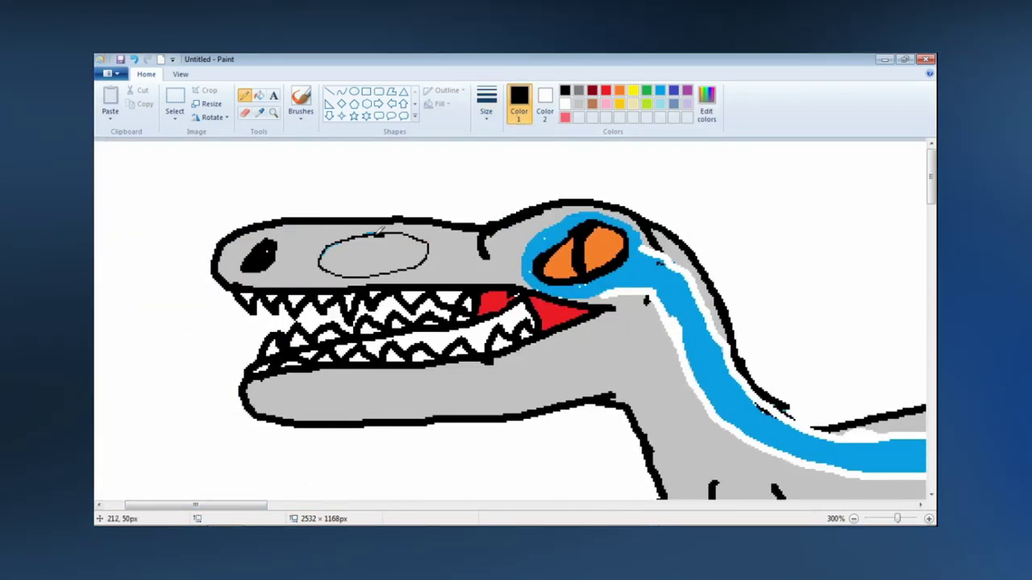
mouse_move(378, 232)
left_mouse_down()
mouse_move(324, 246)
mouse_move(326, 260)
mouse_move(364, 274)
mouse_move(437, 241)
mouse_move(382, 222)
left_mouse_up()
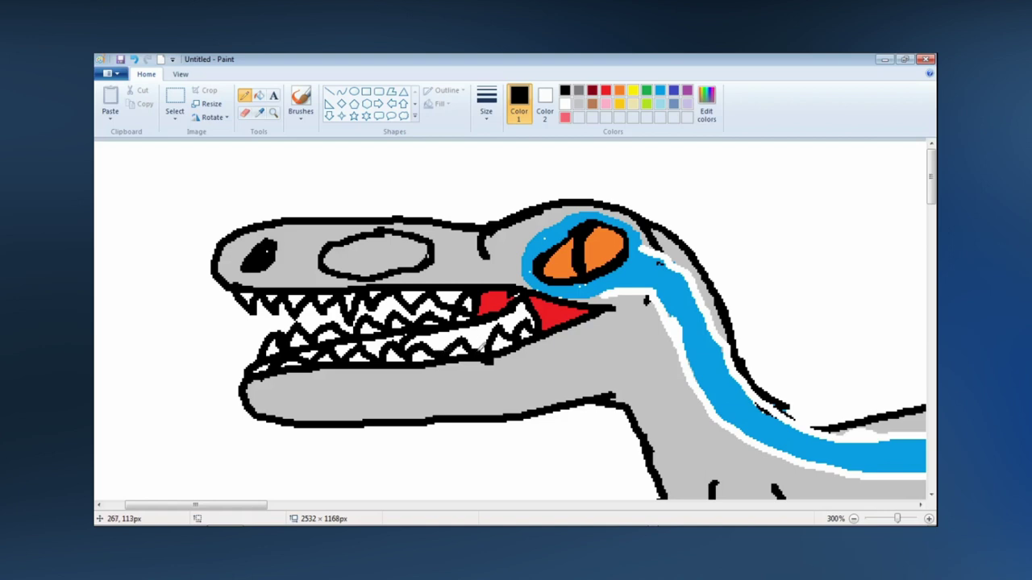
Draw a black line along the inside of the lower jaw above the rear teeth and fill the enclosed area with red
left_click_drag(532, 312, 458, 333)
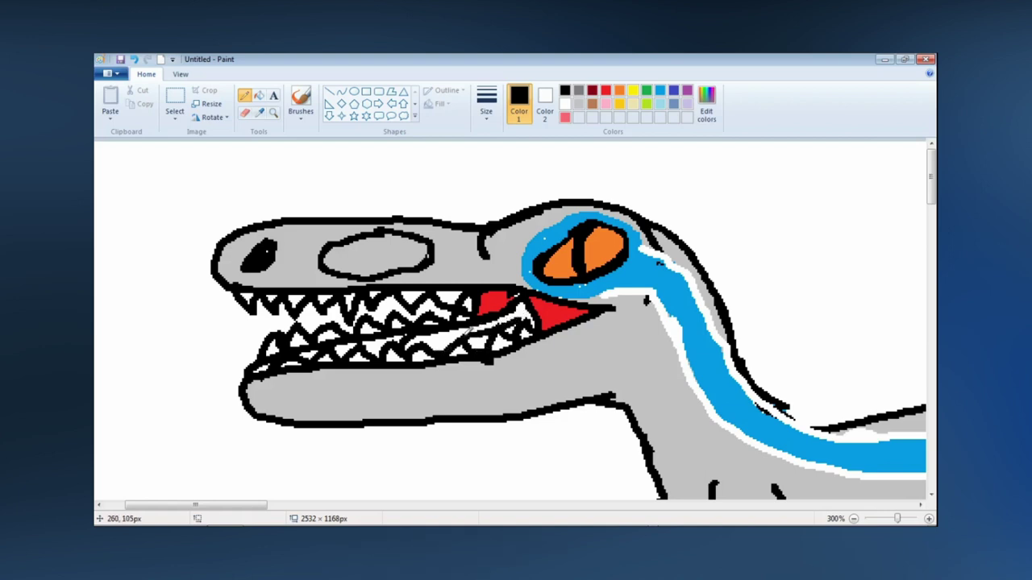
left_click(258, 95)
left_click(606, 90)
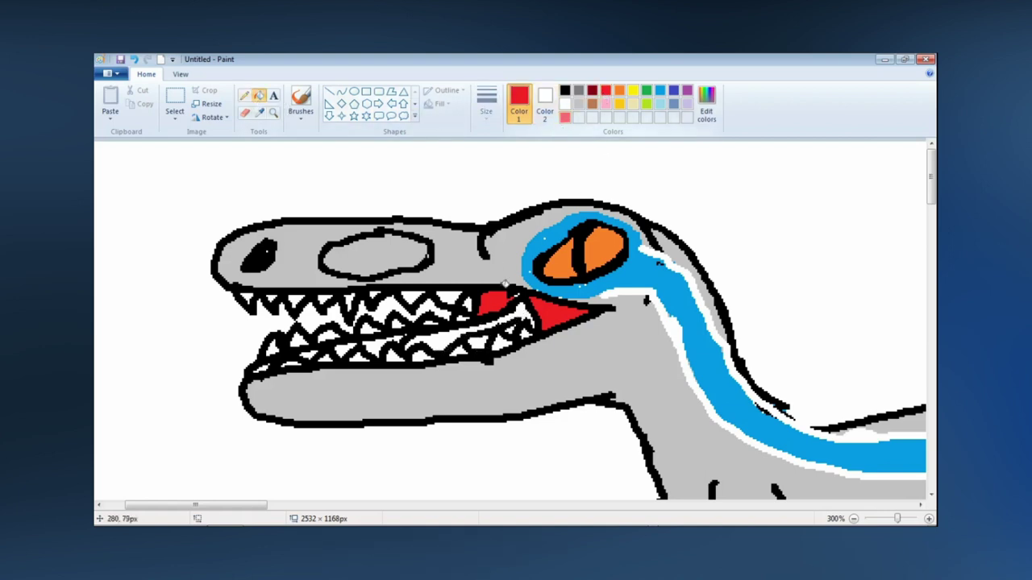
left_click(452, 337)
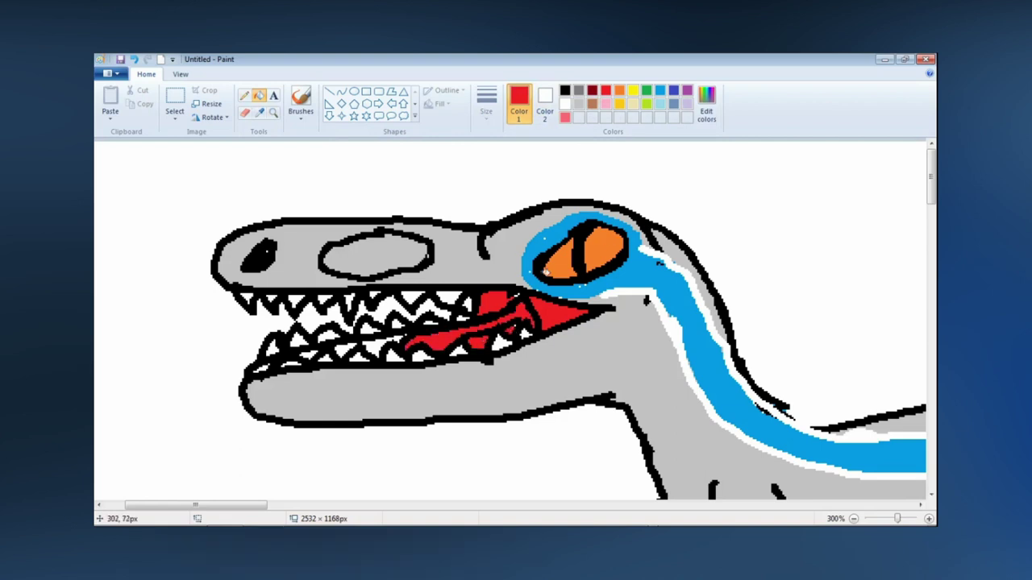
Touch up the back of the mouth in red and fill the remaining white areas behind the lower front teeth with red
left_click(523, 294)
left_click(134, 60)
left_click(244, 95)
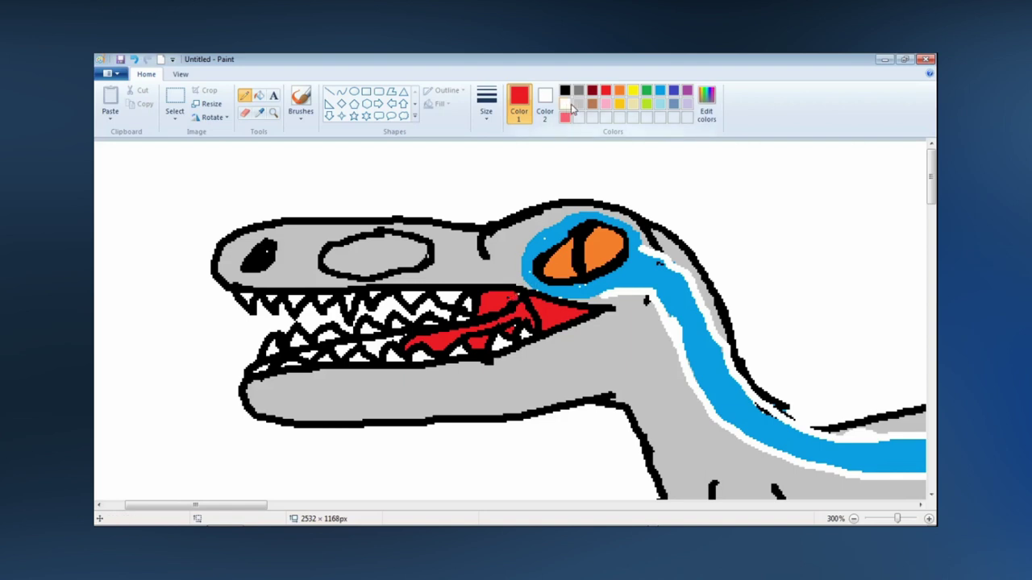
left_click(259, 95)
left_click(379, 345)
left_click(347, 347)
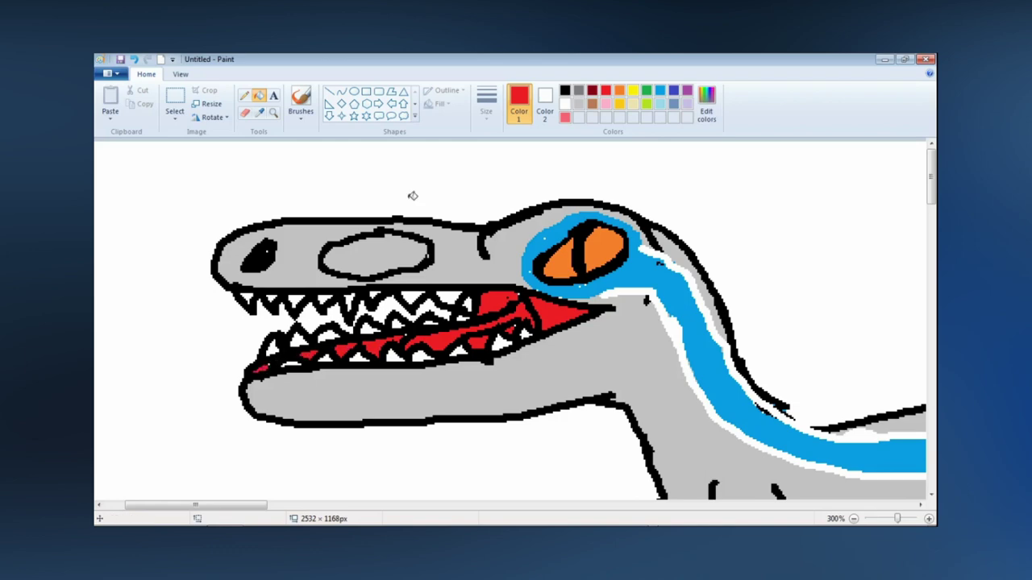
Fill the finger sections of the far front hand with light grey
scroll(412, 196, "down", 4)
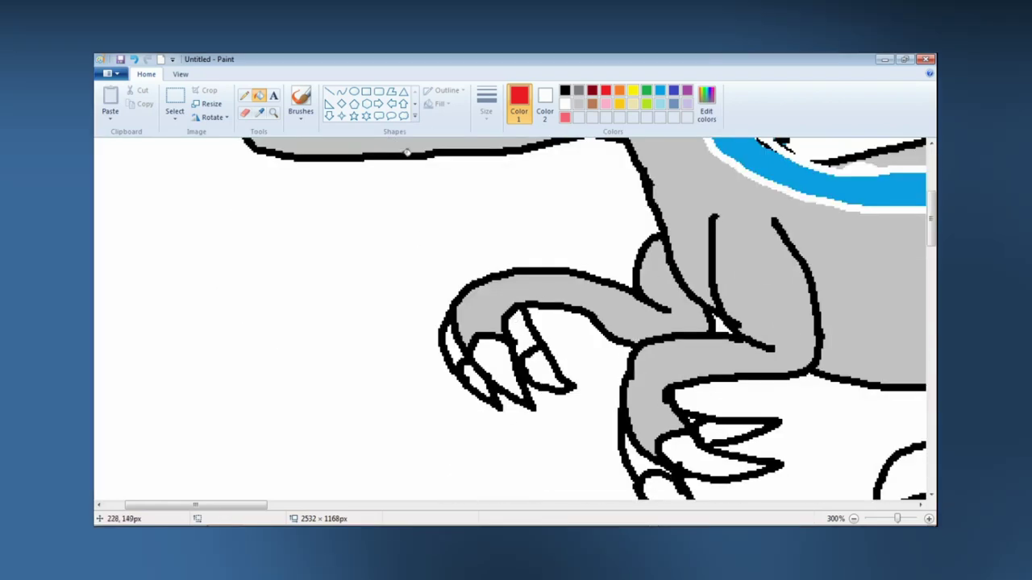
left_click(579, 104)
left_click(528, 329)
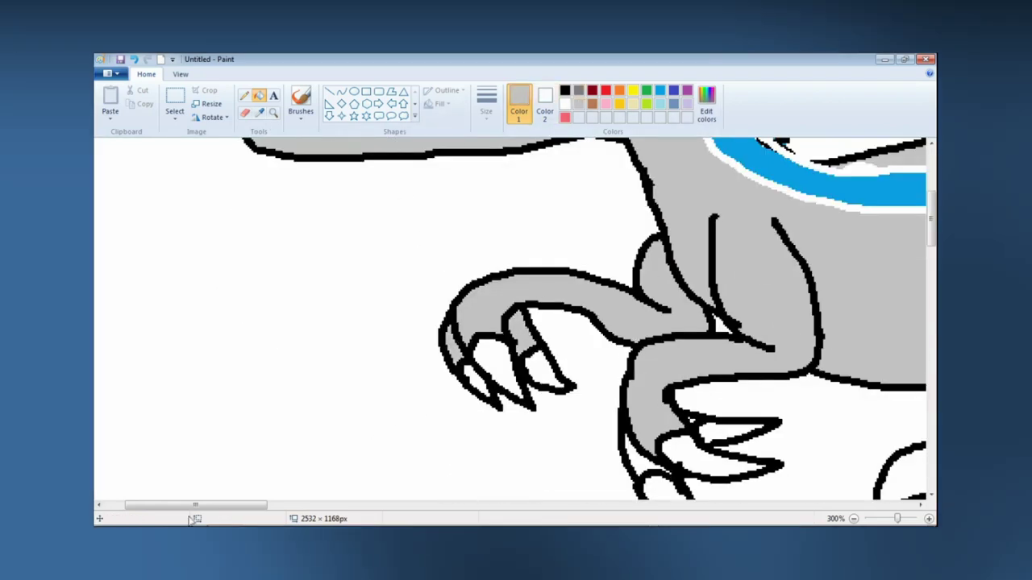
Fill the large curved claw and the smaller claws of the hind foot with black
left_click_drag(195, 506, 273, 506)
scroll(569, 395, "down", 2)
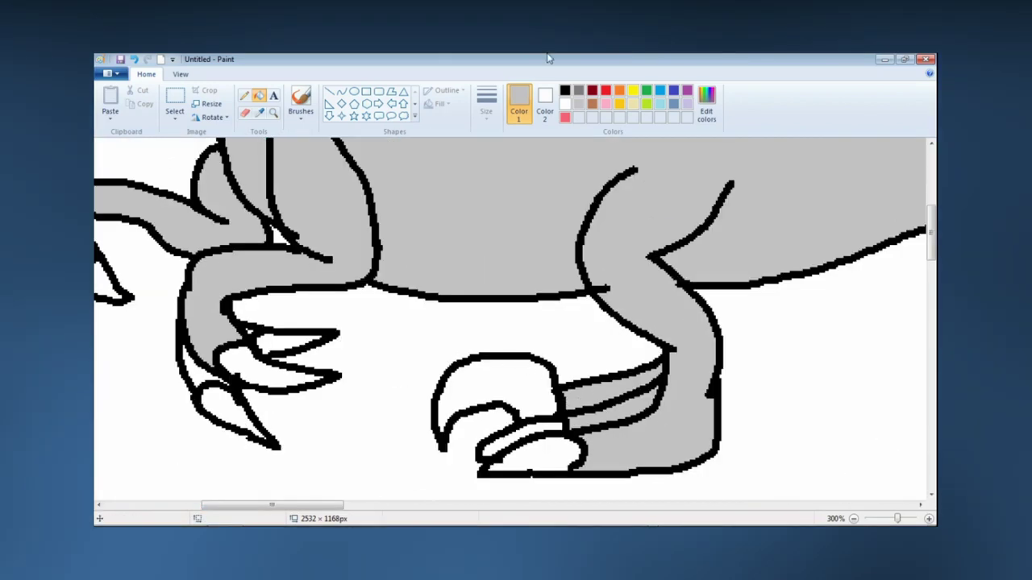
left_click(565, 90)
left_click(520, 424)
left_click(523, 435)
left_click(523, 448)
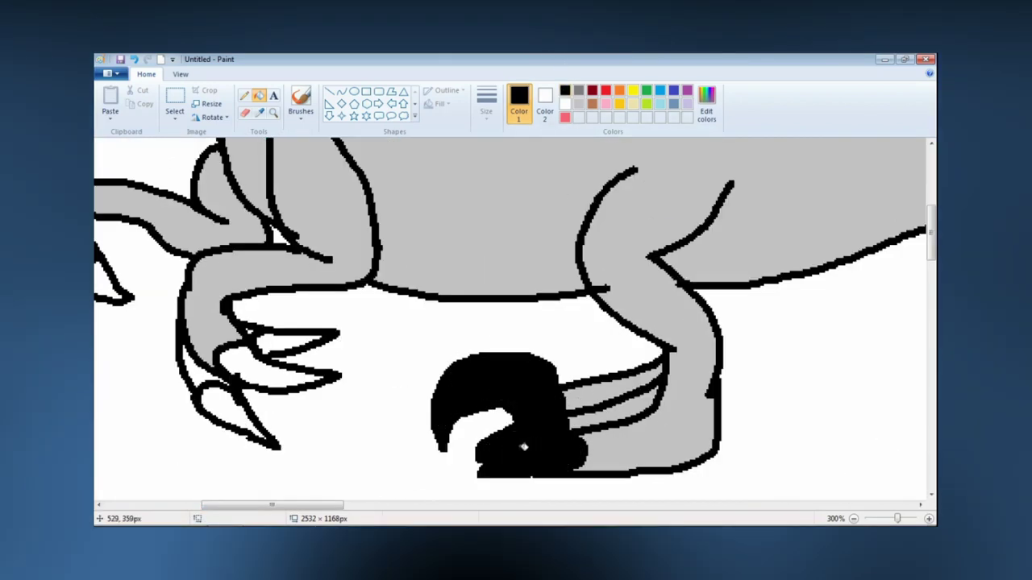
Fill all the claws on both front hands with black
left_click(245, 420)
left_click(250, 365)
left_click(268, 346)
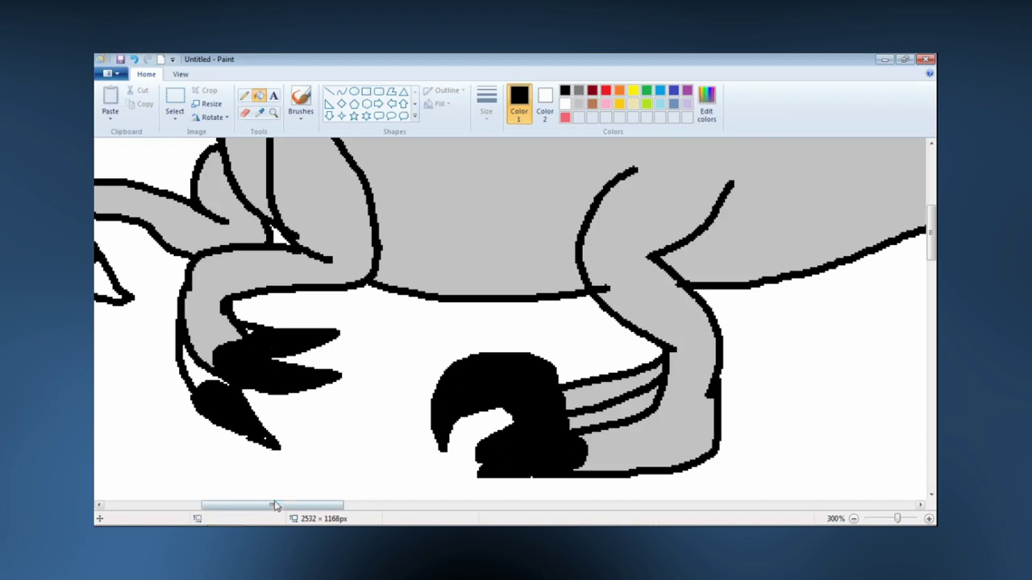
left_click_drag(274, 506, 234, 505)
left_click(267, 298)
left_click(284, 270)
left_click(348, 274)
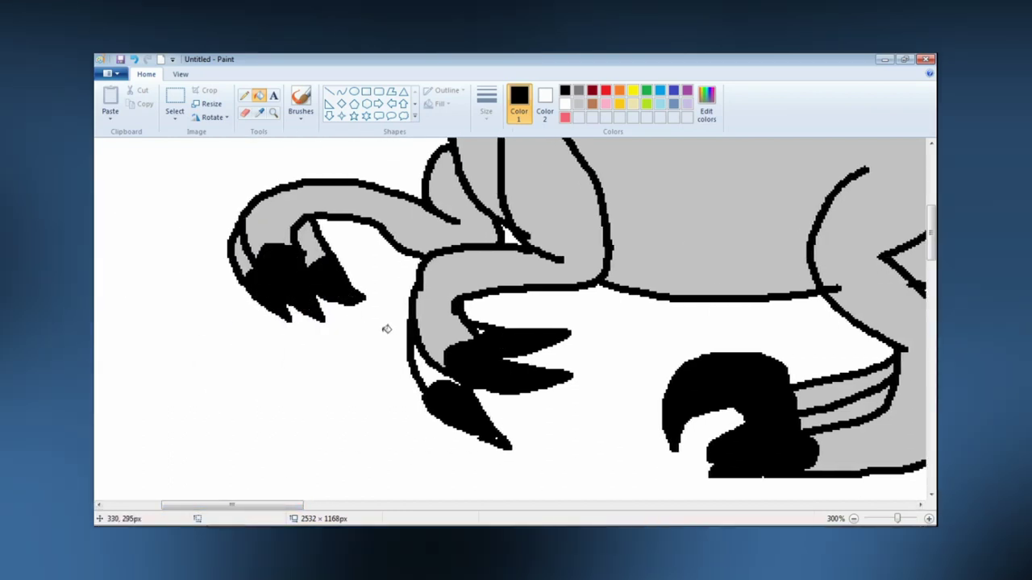
Fill the outer finger of the near front hand with light grey, and undo the fill in the small gap above its claws
left_click(582, 104)
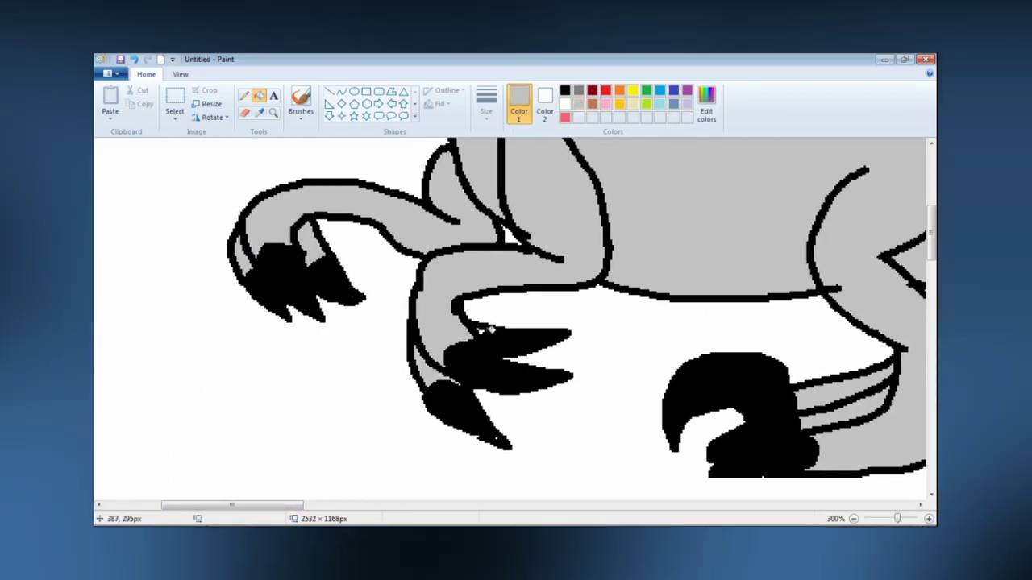
left_click(487, 329)
left_click(134, 60)
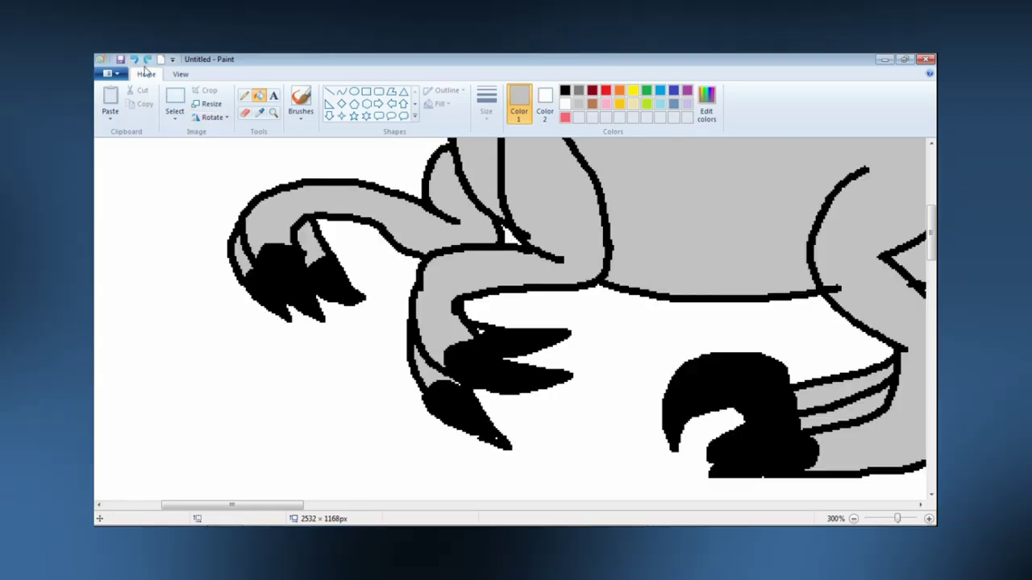
Sketch the far hind leg in black below the belly, ahead of the near hind leg, with its foot, toes and pointed claw
left_click(565, 91)
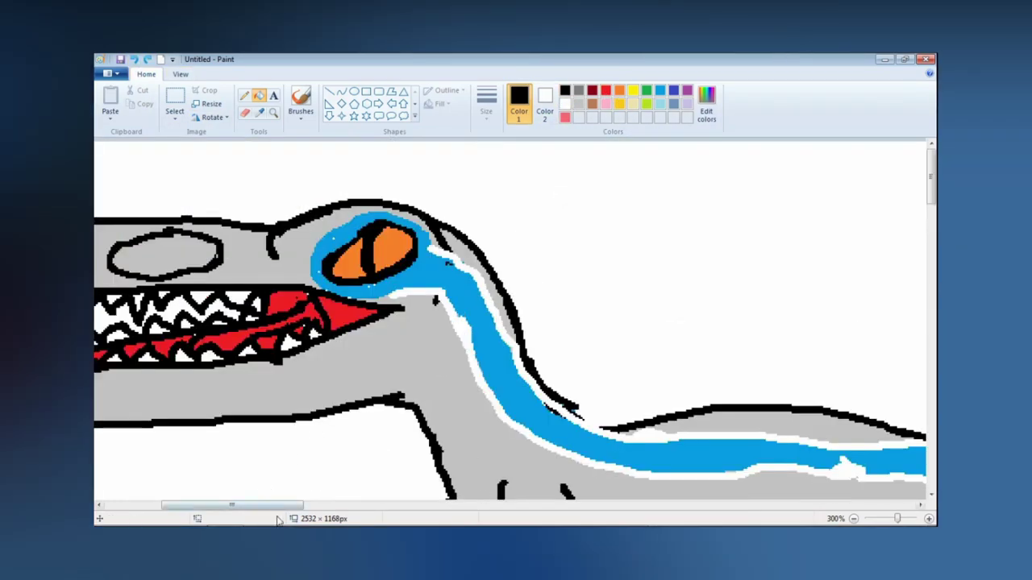
scroll(307, 489, "left", 2)
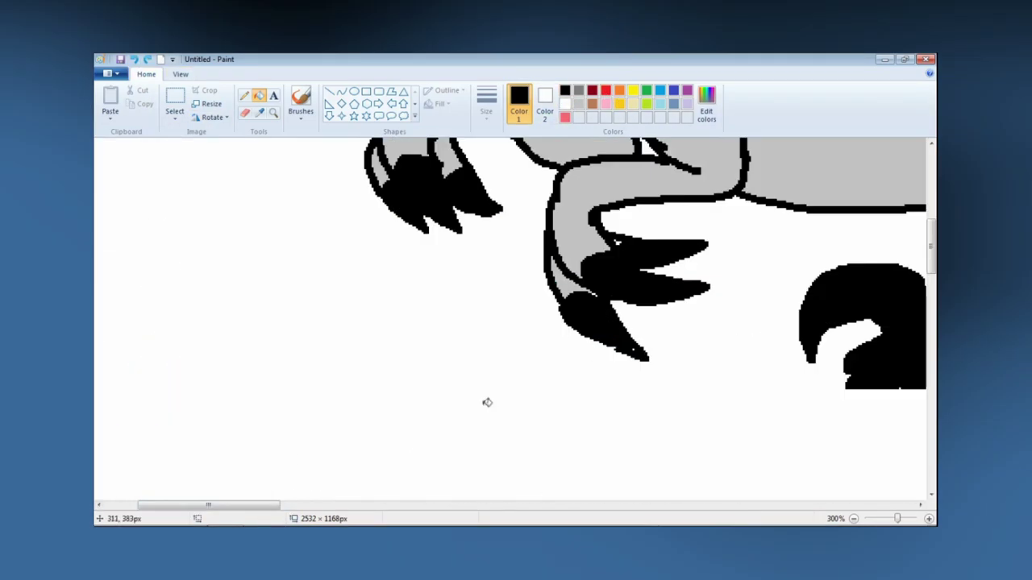
left_click_drag(209, 505, 288, 505)
left_click(245, 96)
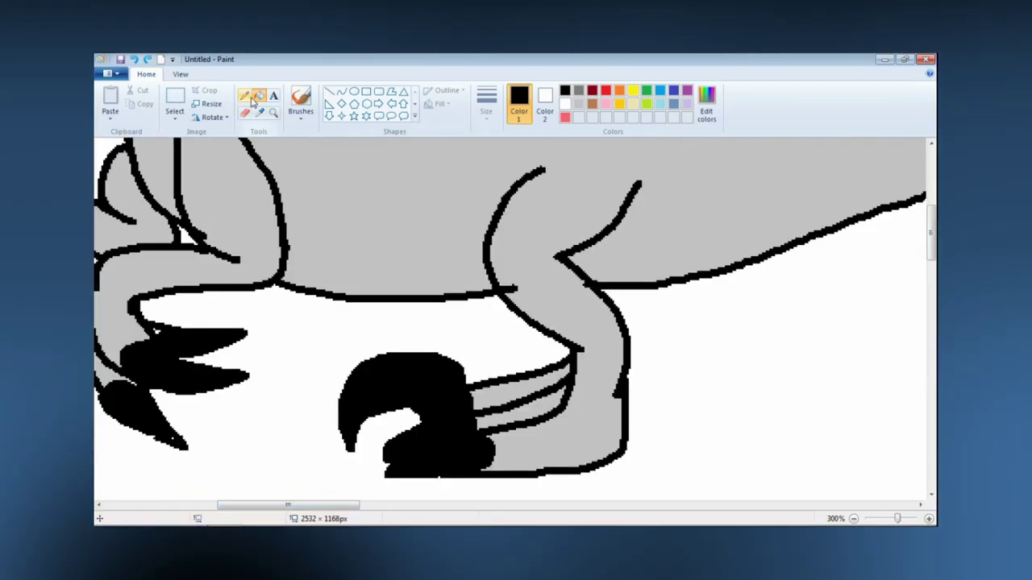
mouse_move(313, 295)
left_mouse_down()
mouse_move(375, 321)
mouse_move(385, 346)
mouse_move(293, 359)
mouse_move(270, 384)
mouse_move(321, 376)
mouse_move(320, 349)
mouse_move(335, 369)
left_mouse_up()
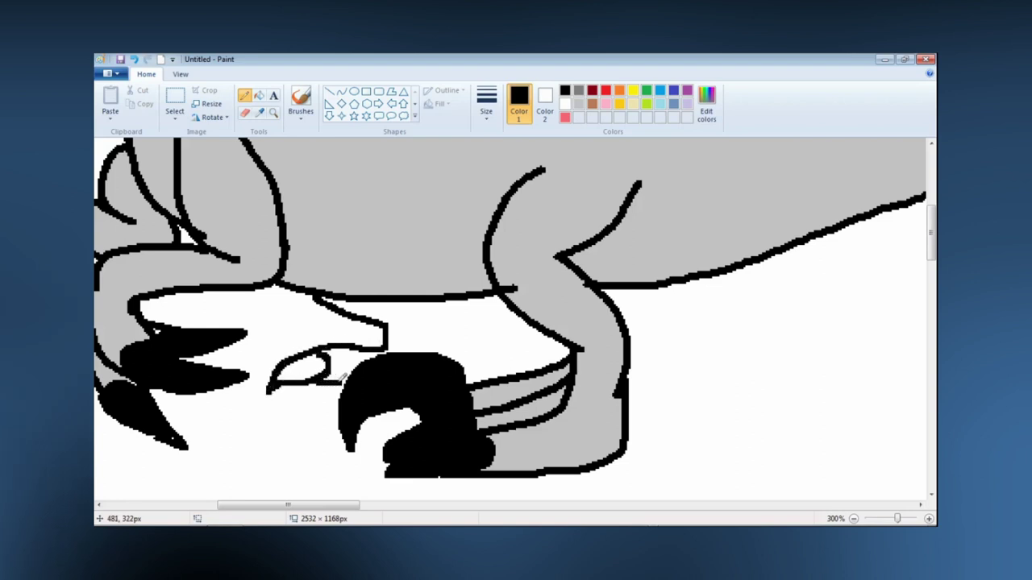
mouse_move(428, 348)
left_mouse_down()
mouse_move(408, 302)
mouse_move(383, 332)
mouse_move(296, 341)
mouse_move(267, 371)
left_mouse_up()
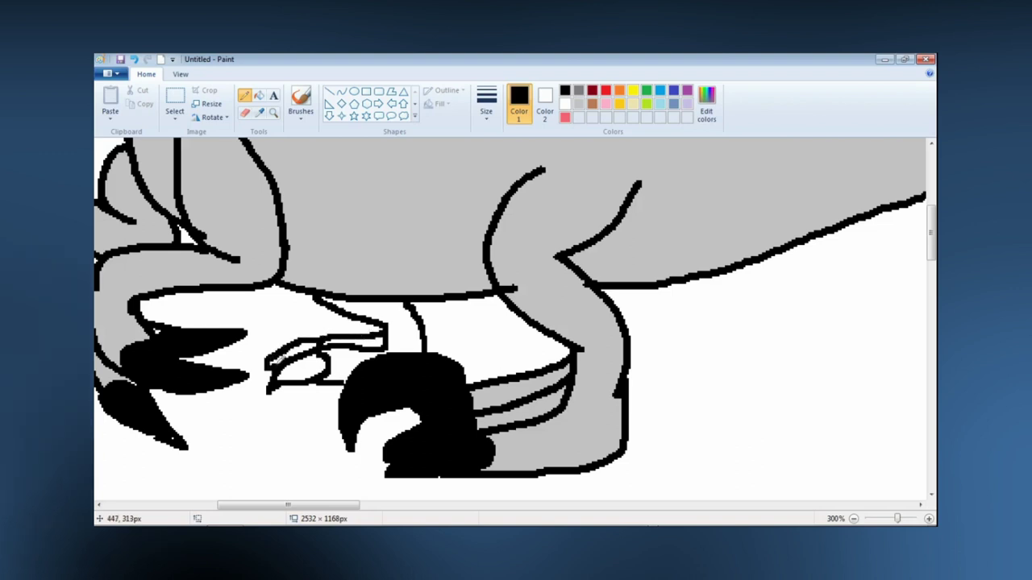
Remove the back line, toes and claw of the far hind leg, keeping its front line and lower foot edge
left_click(246, 113)
left_click(133, 60)
left_click(133, 60)
left_click(133, 60)
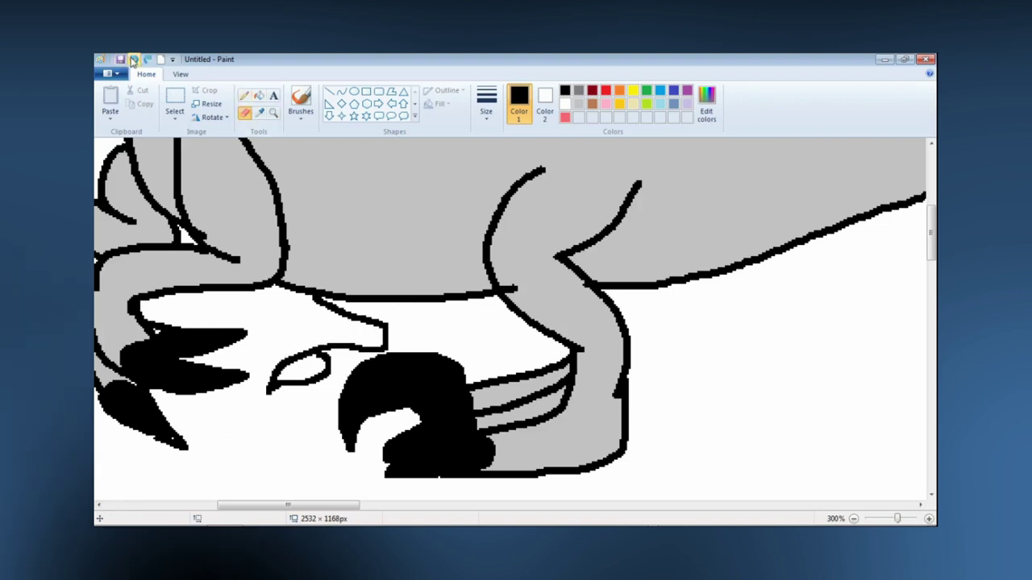
left_click(133, 60)
left_click(147, 59)
left_click(147, 60)
left_click(146, 60)
left_click(147, 60)
left_click(245, 97)
left_click(245, 113)
mouse_move(311, 330)
left_mouse_down()
mouse_move(321, 375)
mouse_move(273, 389)
mouse_move(304, 355)
left_mouse_up()
Redraw the far hind leg's back line in black and add a large curled claw with a smaller claw beneath it
left_click(246, 97)
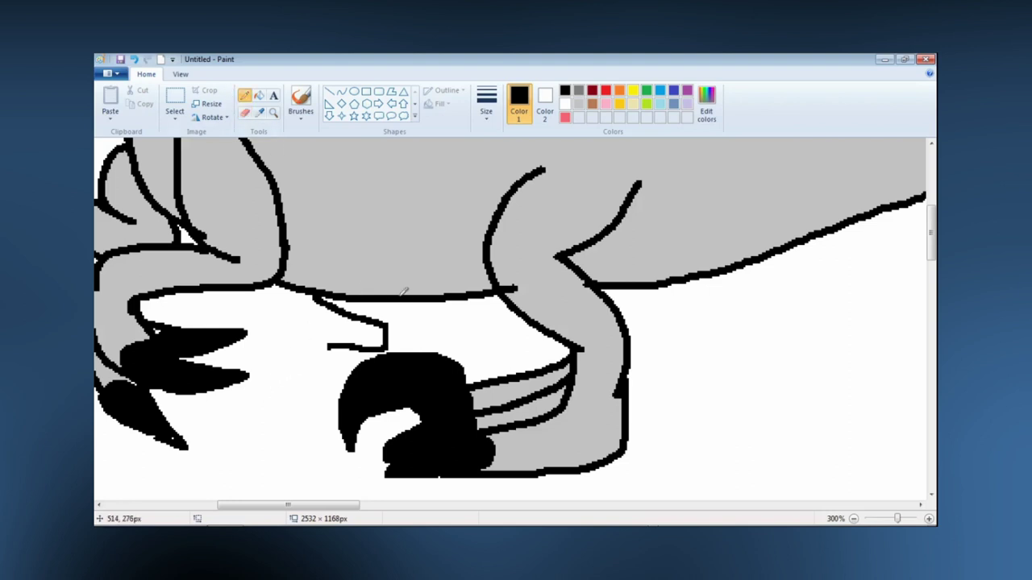
left_click_drag(396, 296, 414, 338)
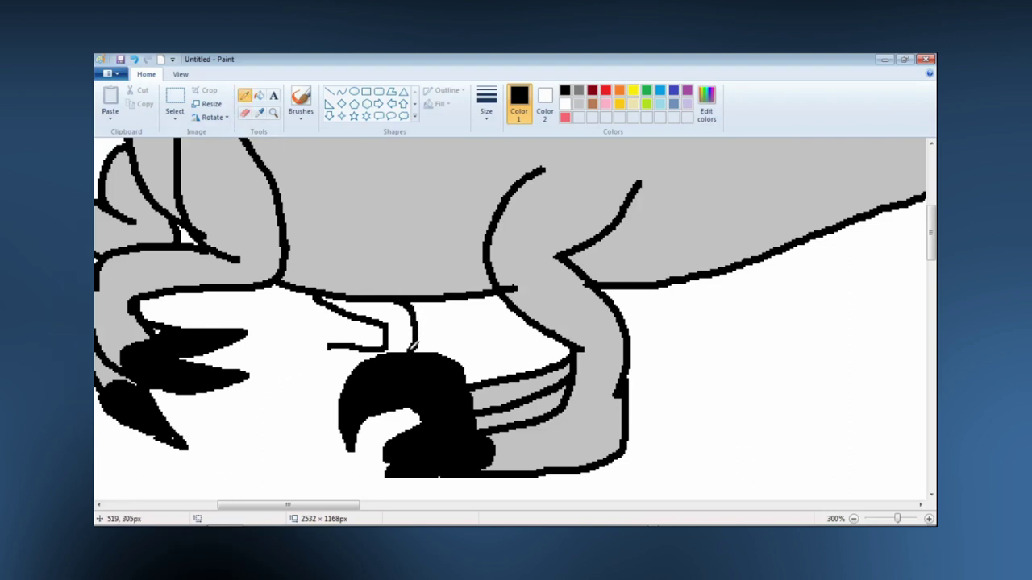
mouse_move(326, 360)
left_mouse_down()
mouse_move(331, 332)
mouse_move(302, 312)
mouse_move(264, 321)
mouse_move(256, 355)
mouse_move(342, 370)
mouse_move(311, 369)
mouse_move(275, 339)
mouse_move(303, 361)
mouse_move(261, 367)
mouse_move(272, 349)
mouse_move(299, 345)
mouse_move(322, 365)
mouse_move(305, 353)
mouse_move(281, 370)
mouse_move(315, 367)
left_mouse_up()
left_click(245, 114)
left_click(244, 97)
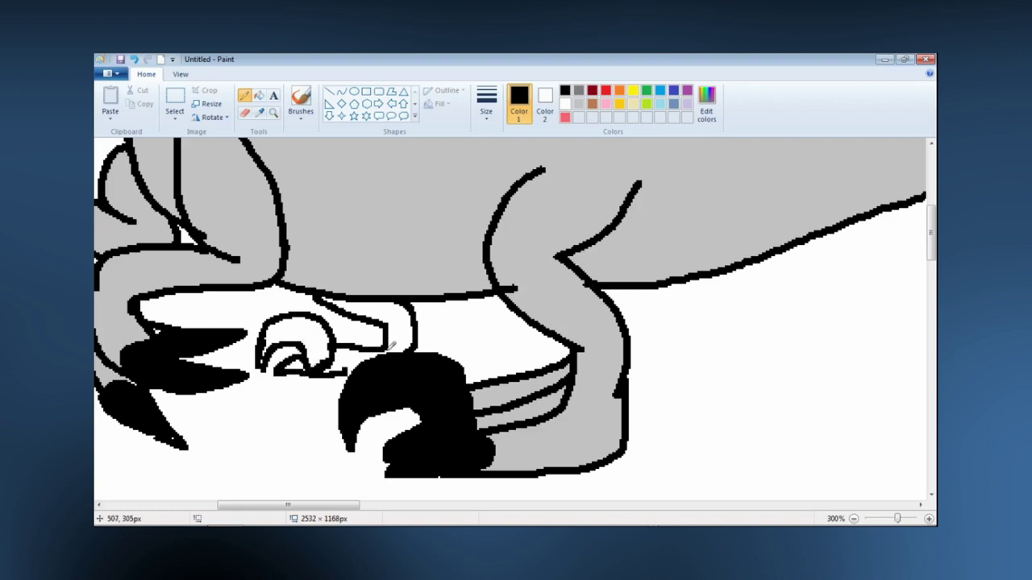
Fill the far hind leg with light grey and its claws with black
left_click(578, 103)
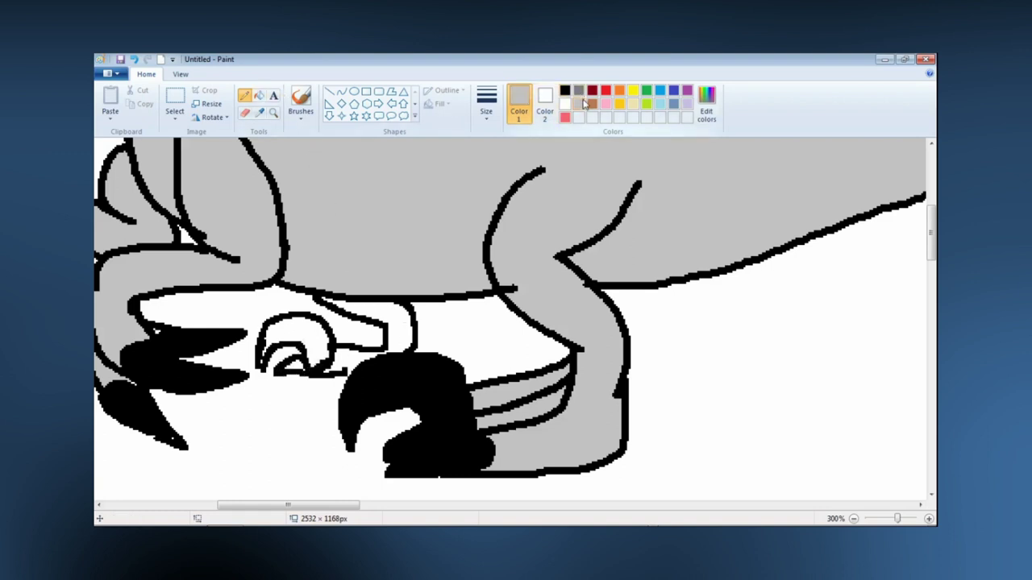
left_click(258, 95)
left_click(405, 324)
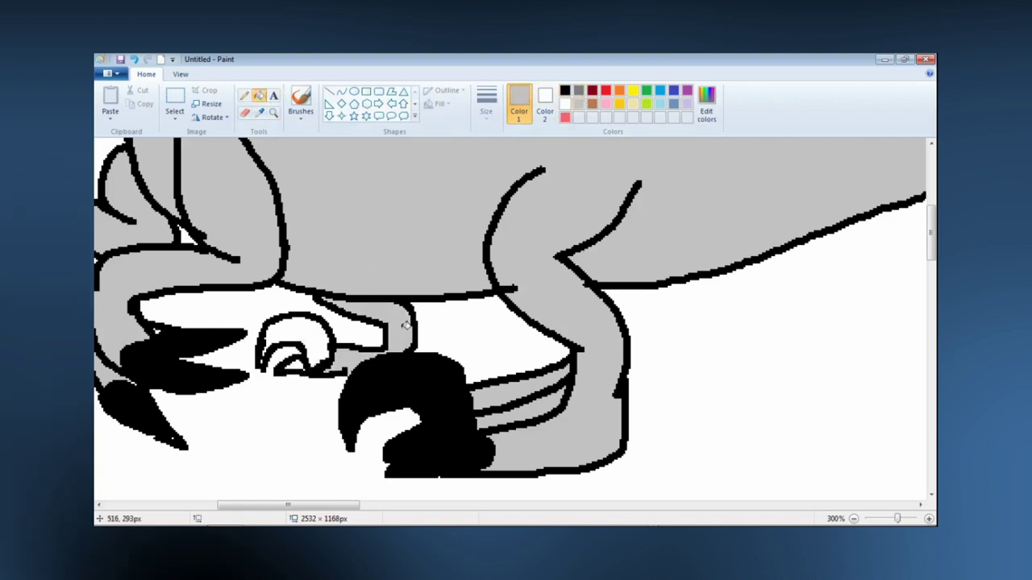
left_click(564, 90)
left_click(312, 339)
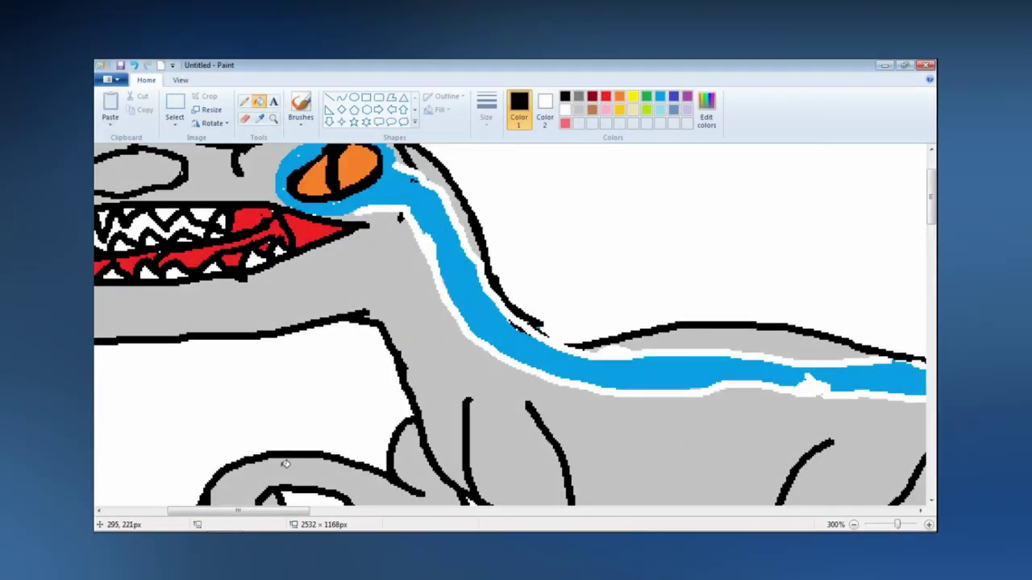
Outline the blue patch around the eye in white, joining it to the white edge of the neck stripe
left_click_drag(242, 510, 216, 510)
scroll(579, 377, "up", 2)
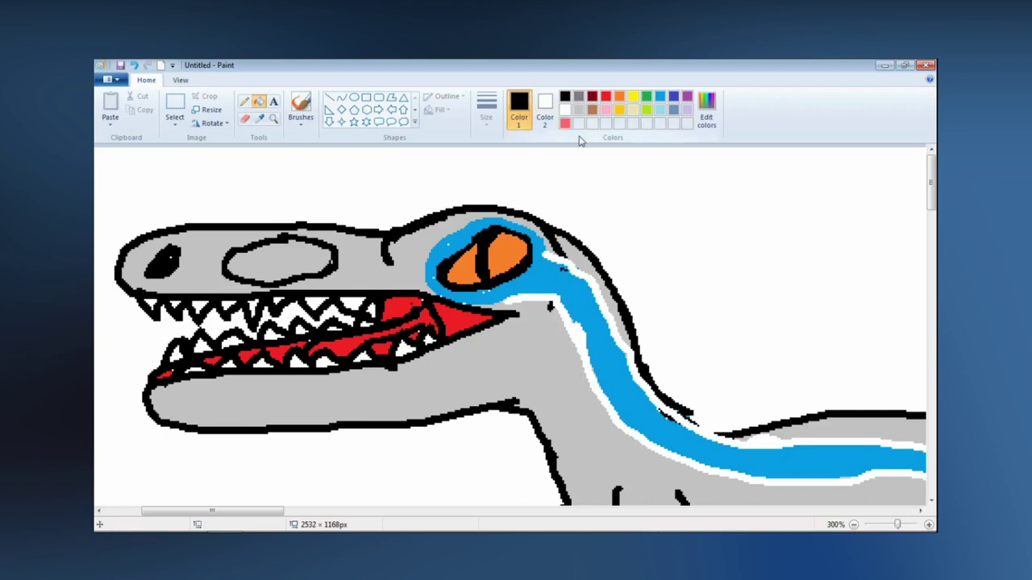
left_click(565, 110)
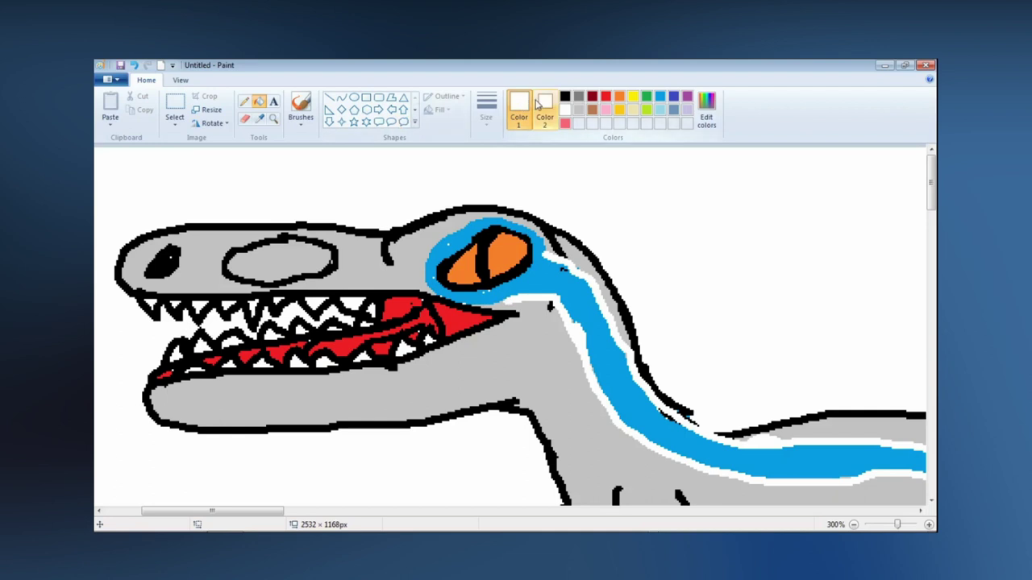
left_click(565, 97)
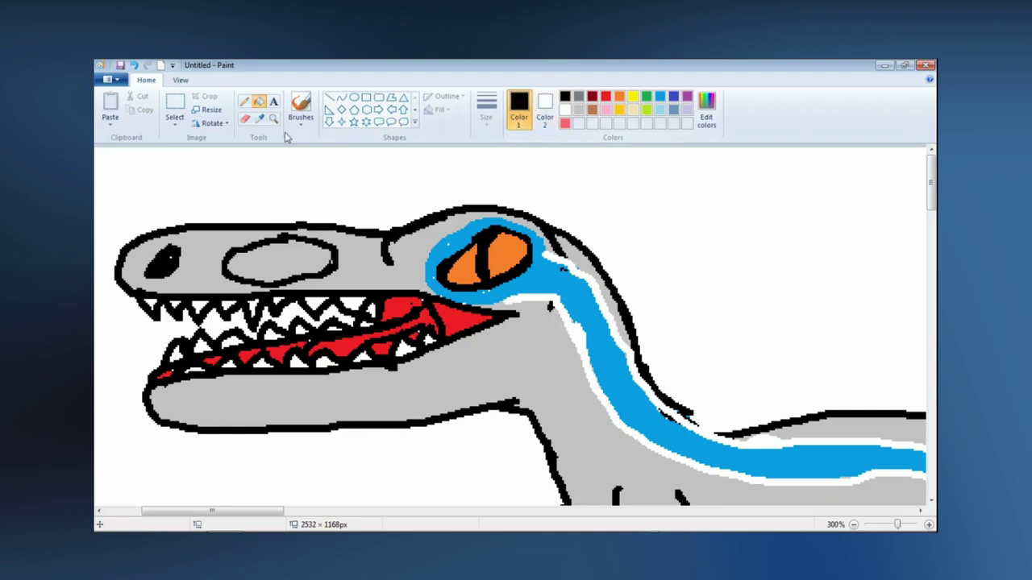
left_click(244, 102)
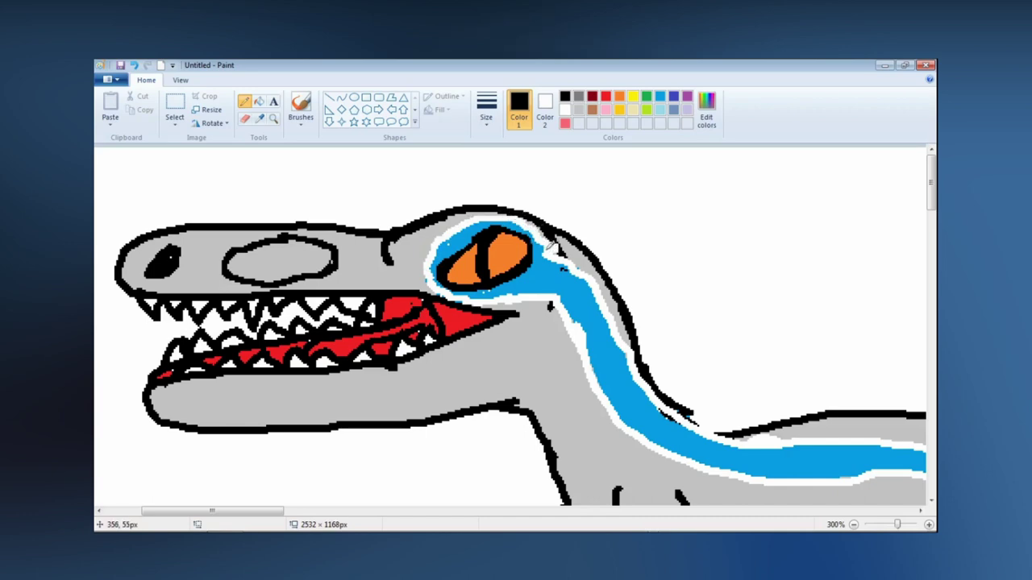
Zoom out to 100% to examine the coloured dinosaur from head to tail
scroll(553, 246, "down", 3)
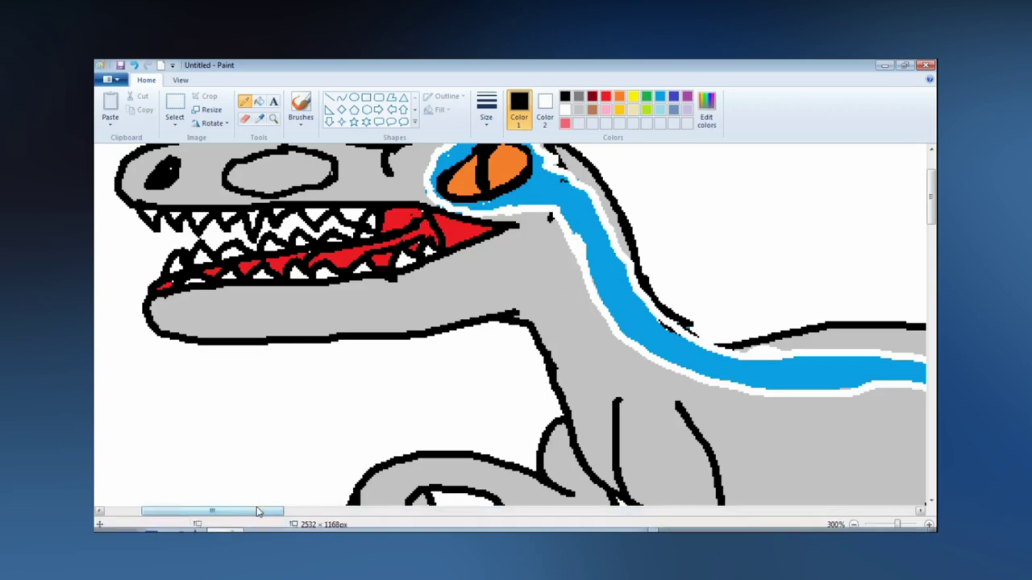
left_click_drag(258, 511, 288, 484)
scroll(418, 347, "up", 3)
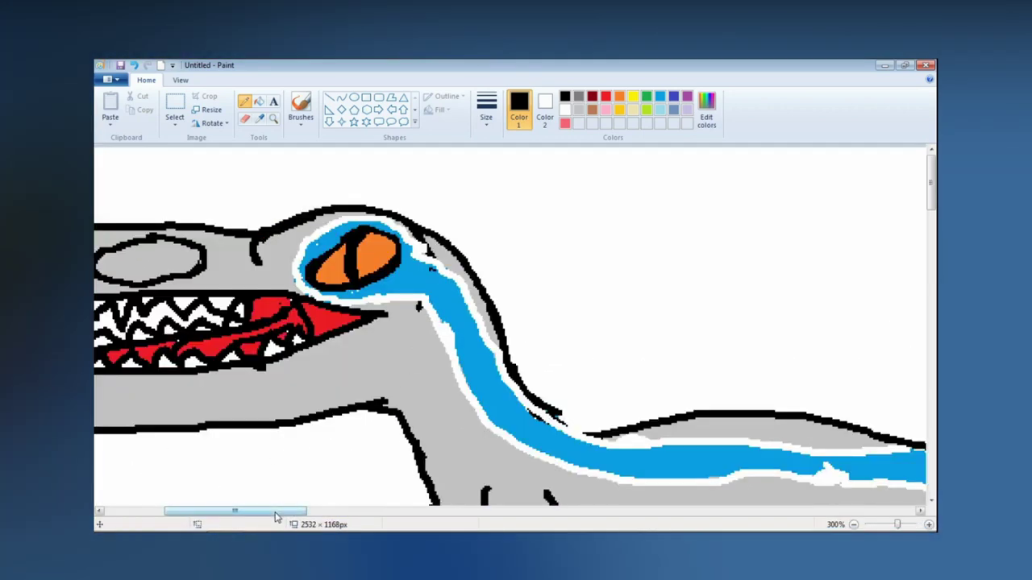
left_click(853, 525)
left_click(853, 525)
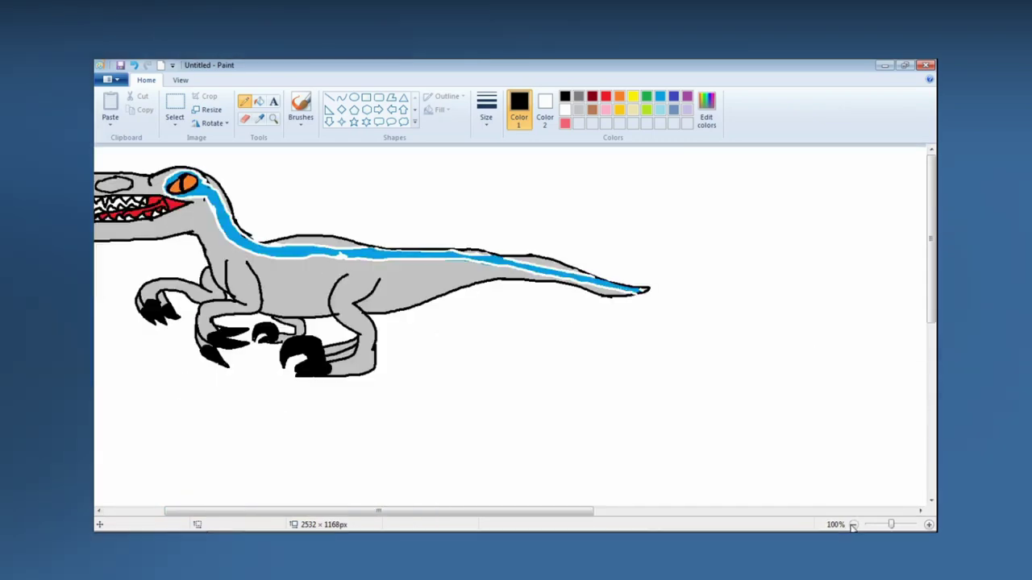